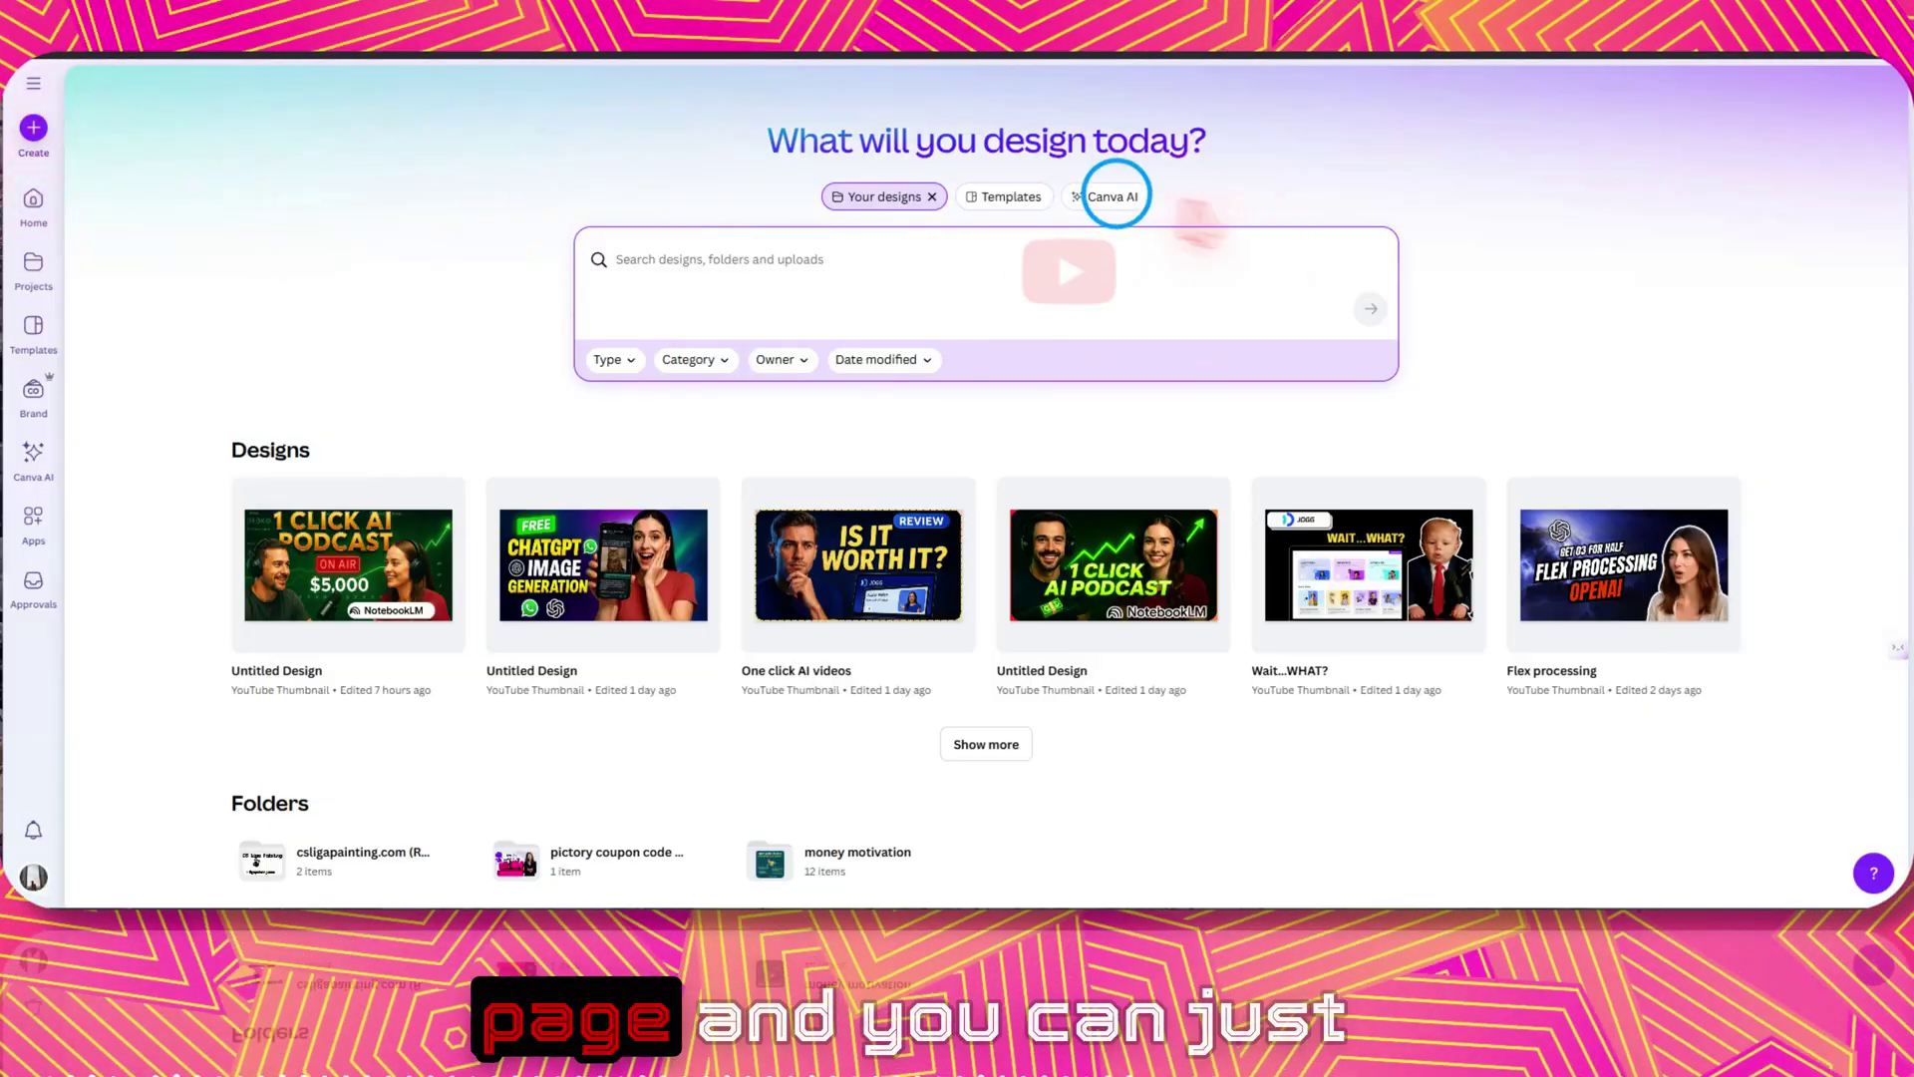
Step: Switch the prompt box to Canva AI's Create a video clip mode and show the style choices
{"action": "left_click", "coordinate": [1117, 198]}
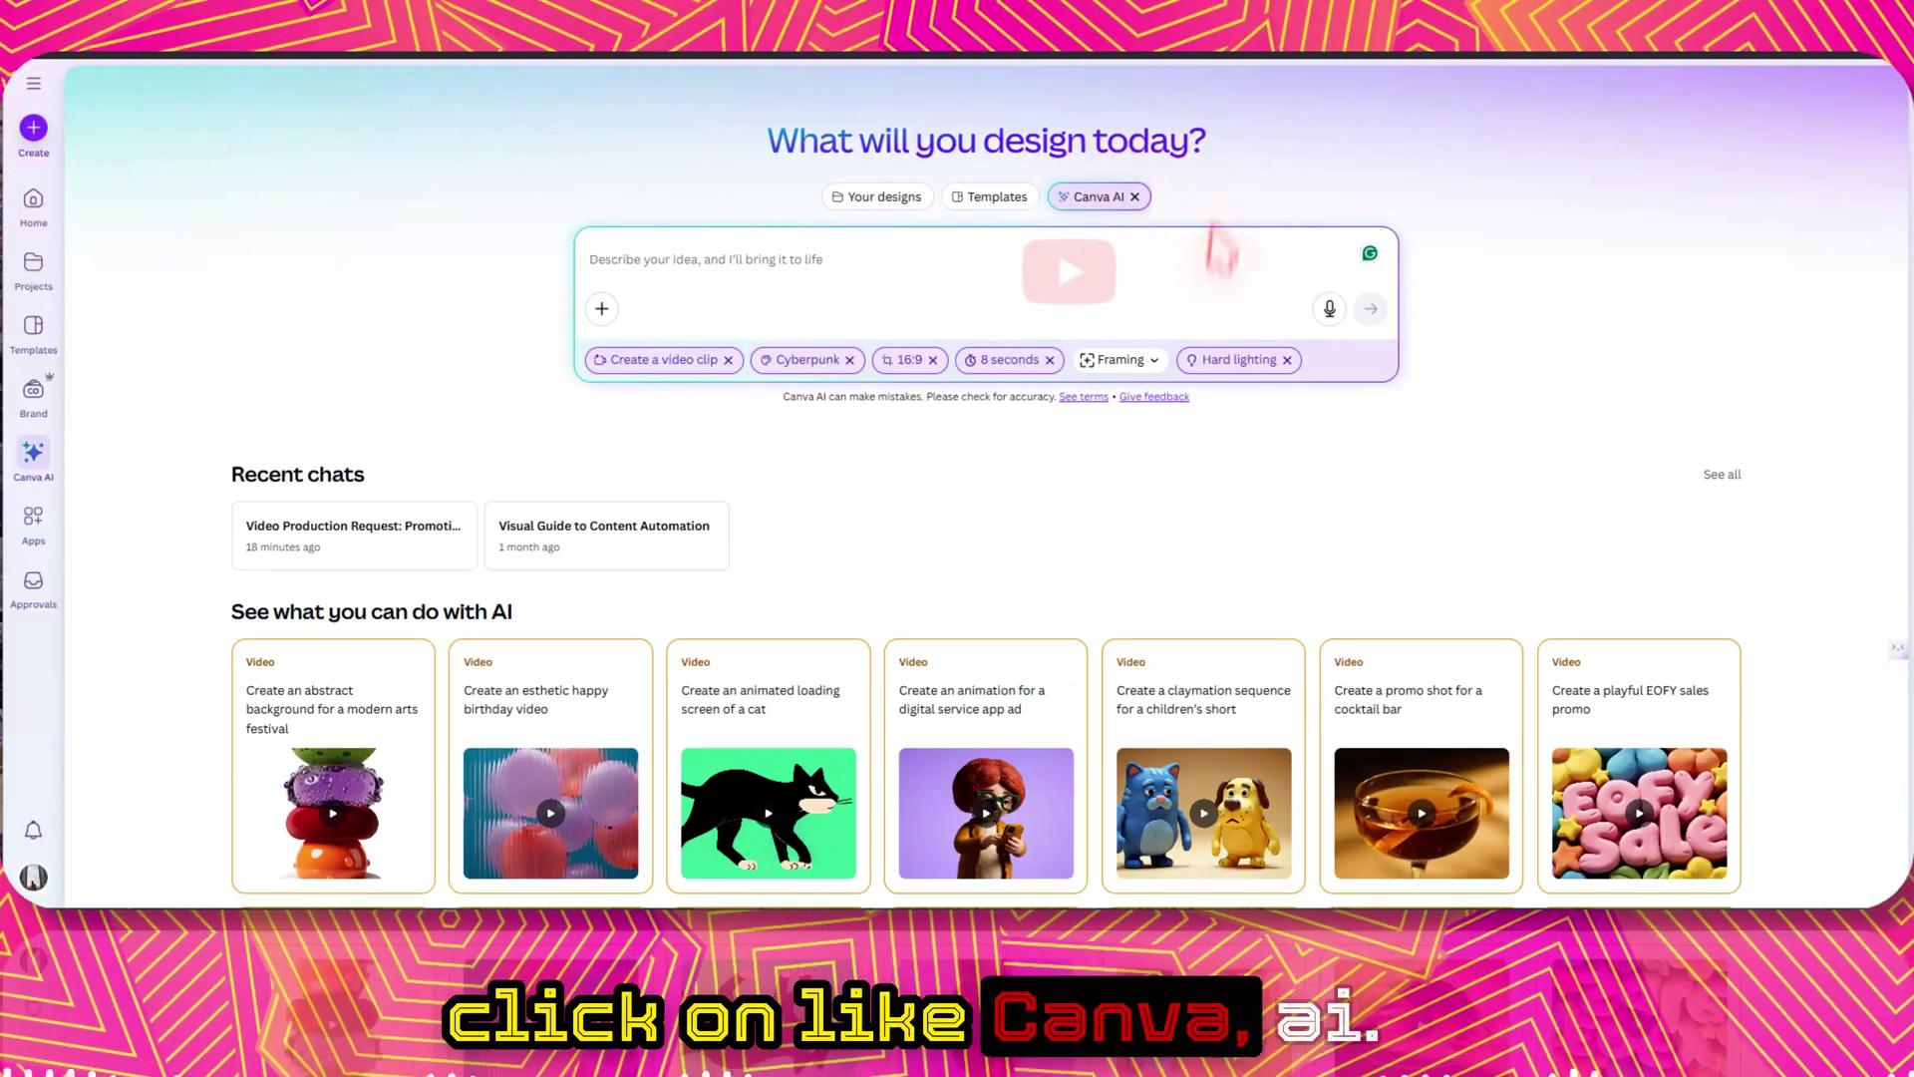
{"action": "left_click", "coordinate": [728, 360]}
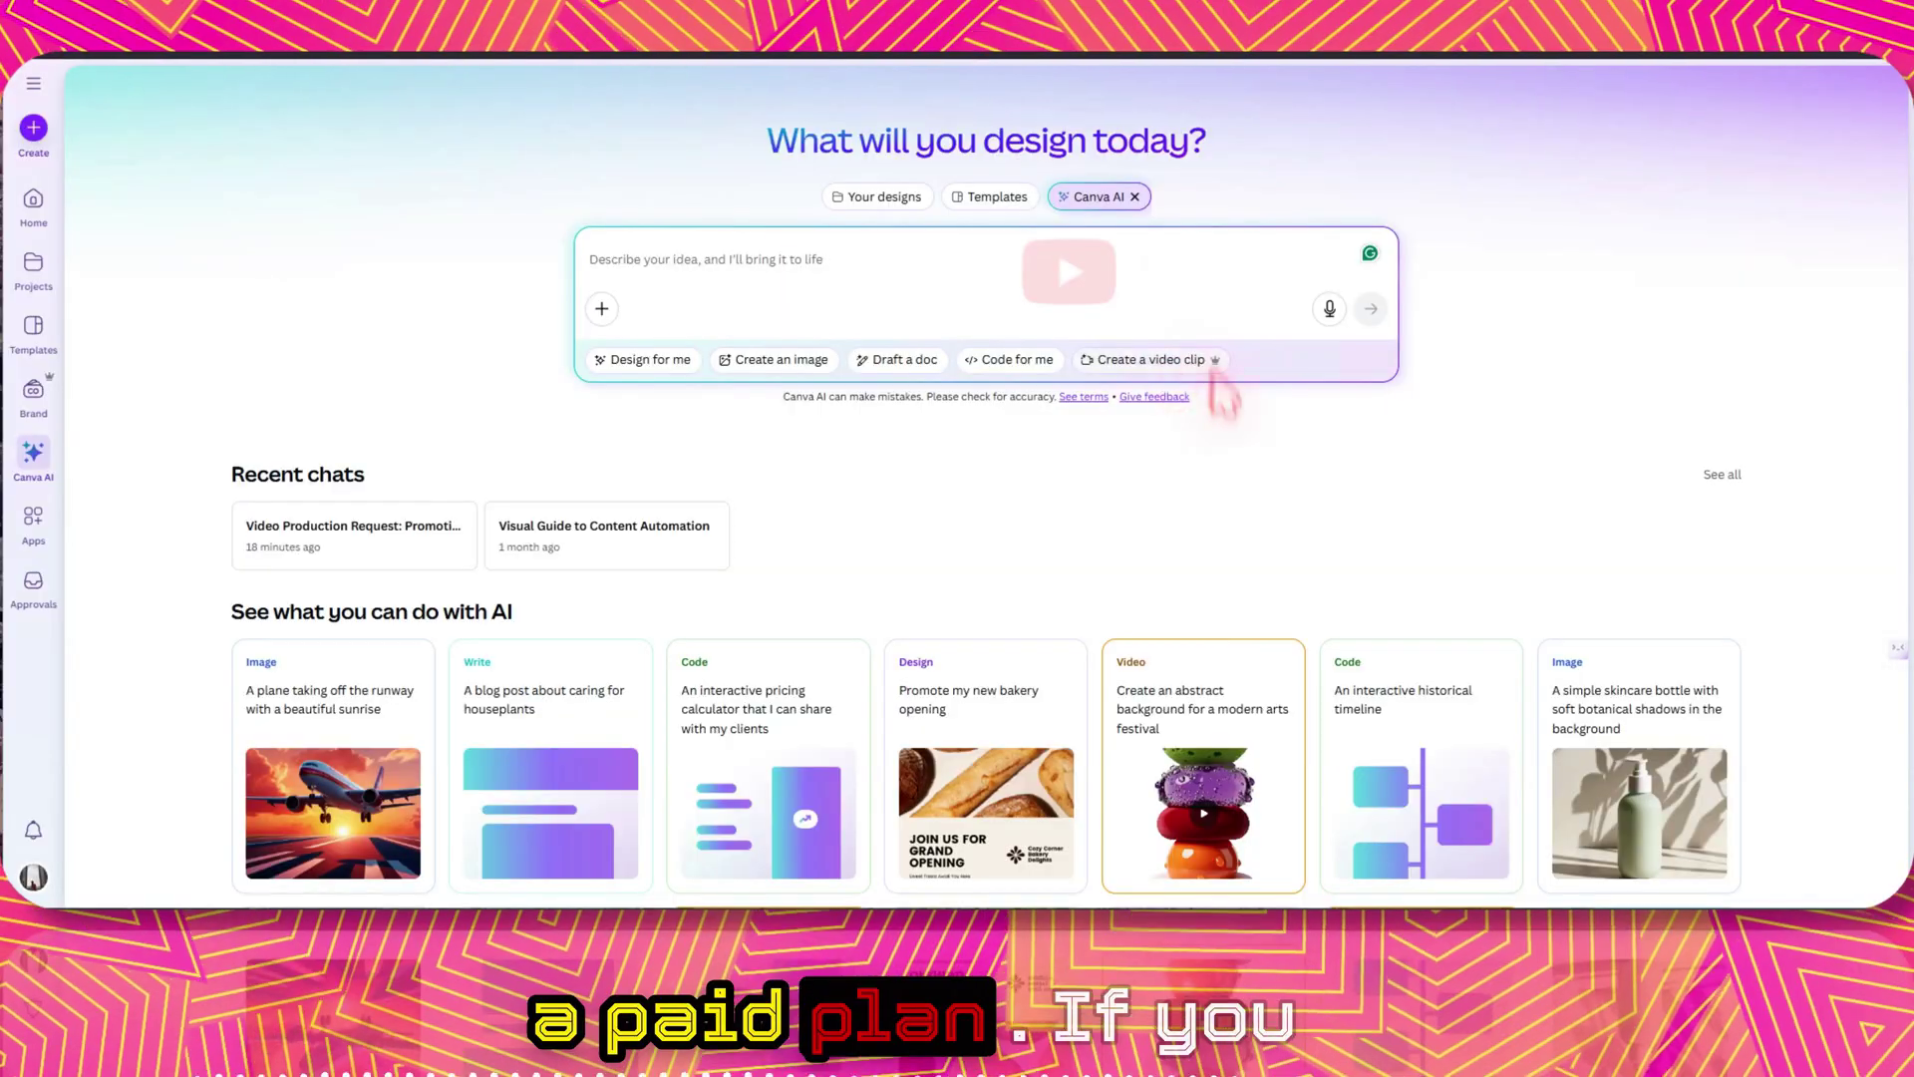
{"action": "left_click", "coordinate": [1146, 360]}
{"action": "left_click", "coordinate": [797, 361]}
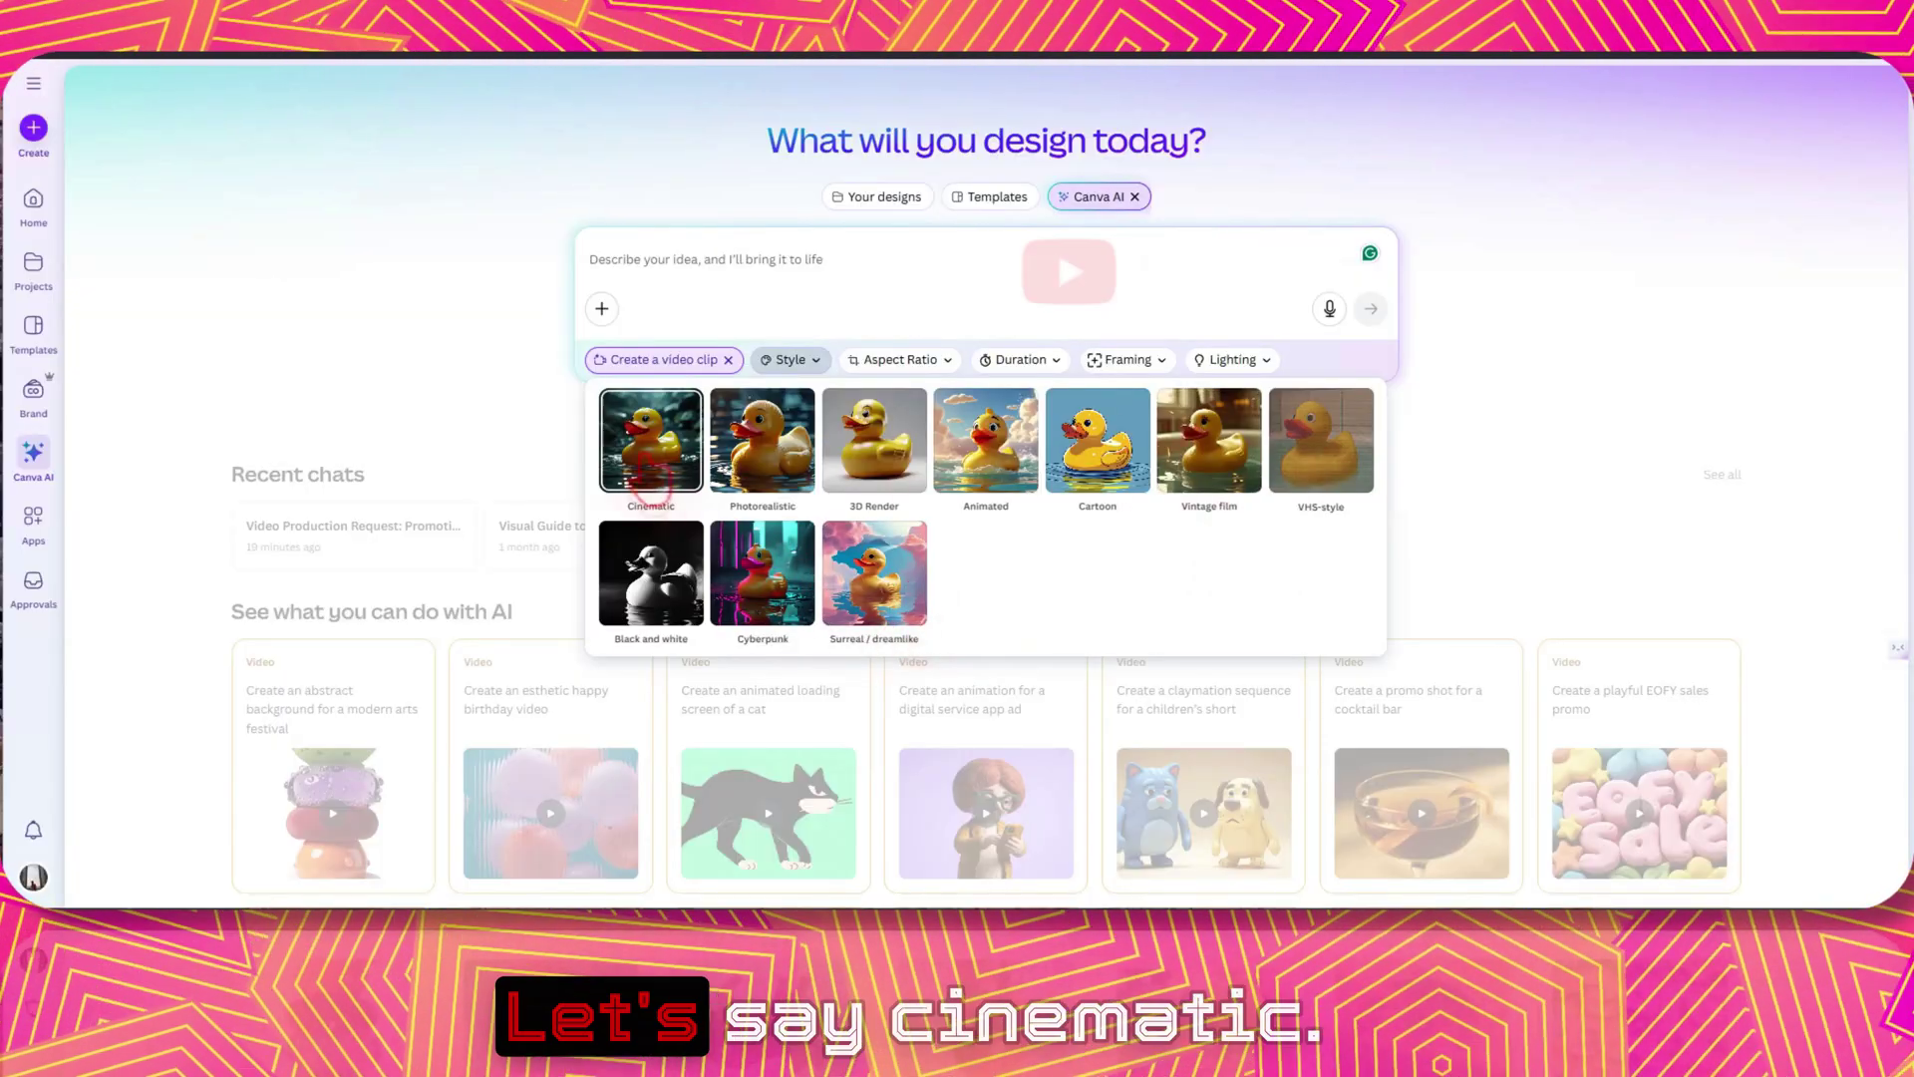
Step: Set the clip to Cinematic style, 16:9, 8 seconds, Medium shot framing and Hard lighting
{"action": "left_click", "coordinate": [651, 454]}
{"action": "left_click", "coordinate": [930, 360]}
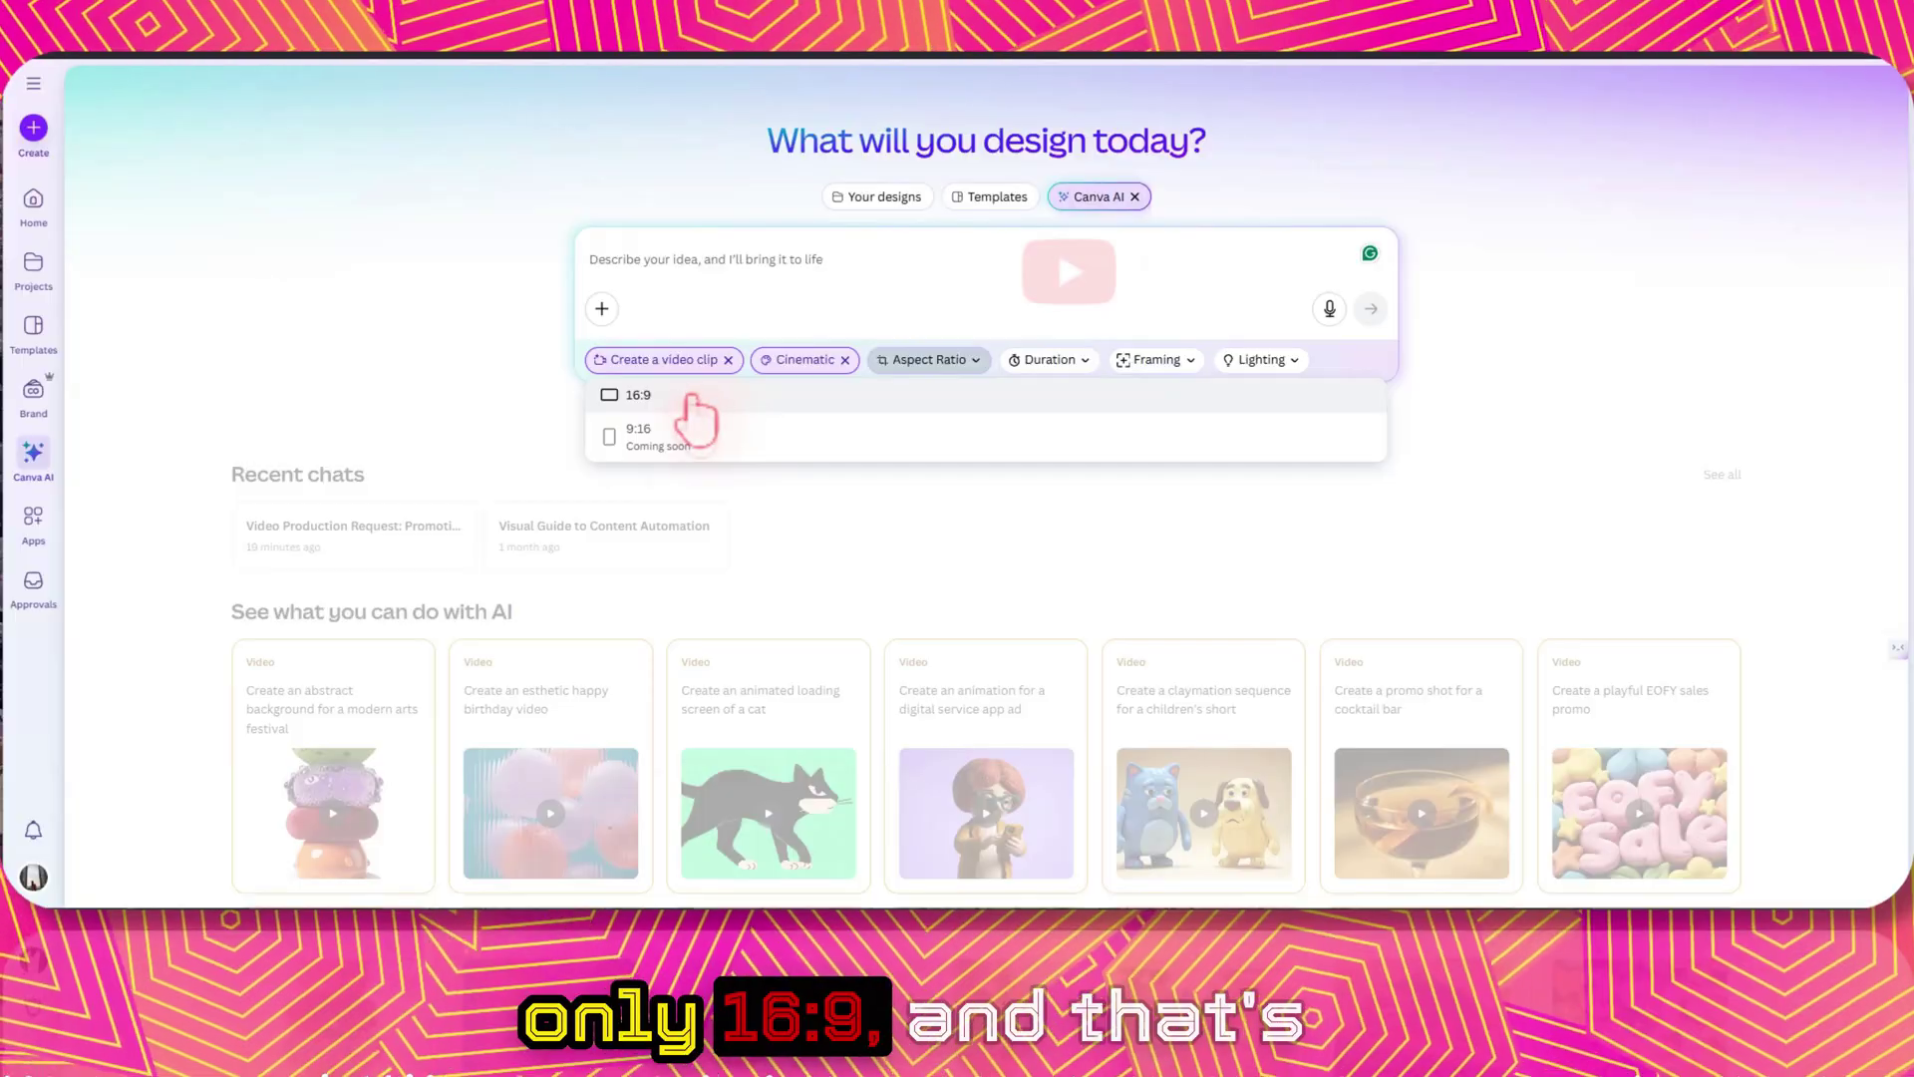
{"action": "left_click", "coordinate": [638, 395]}
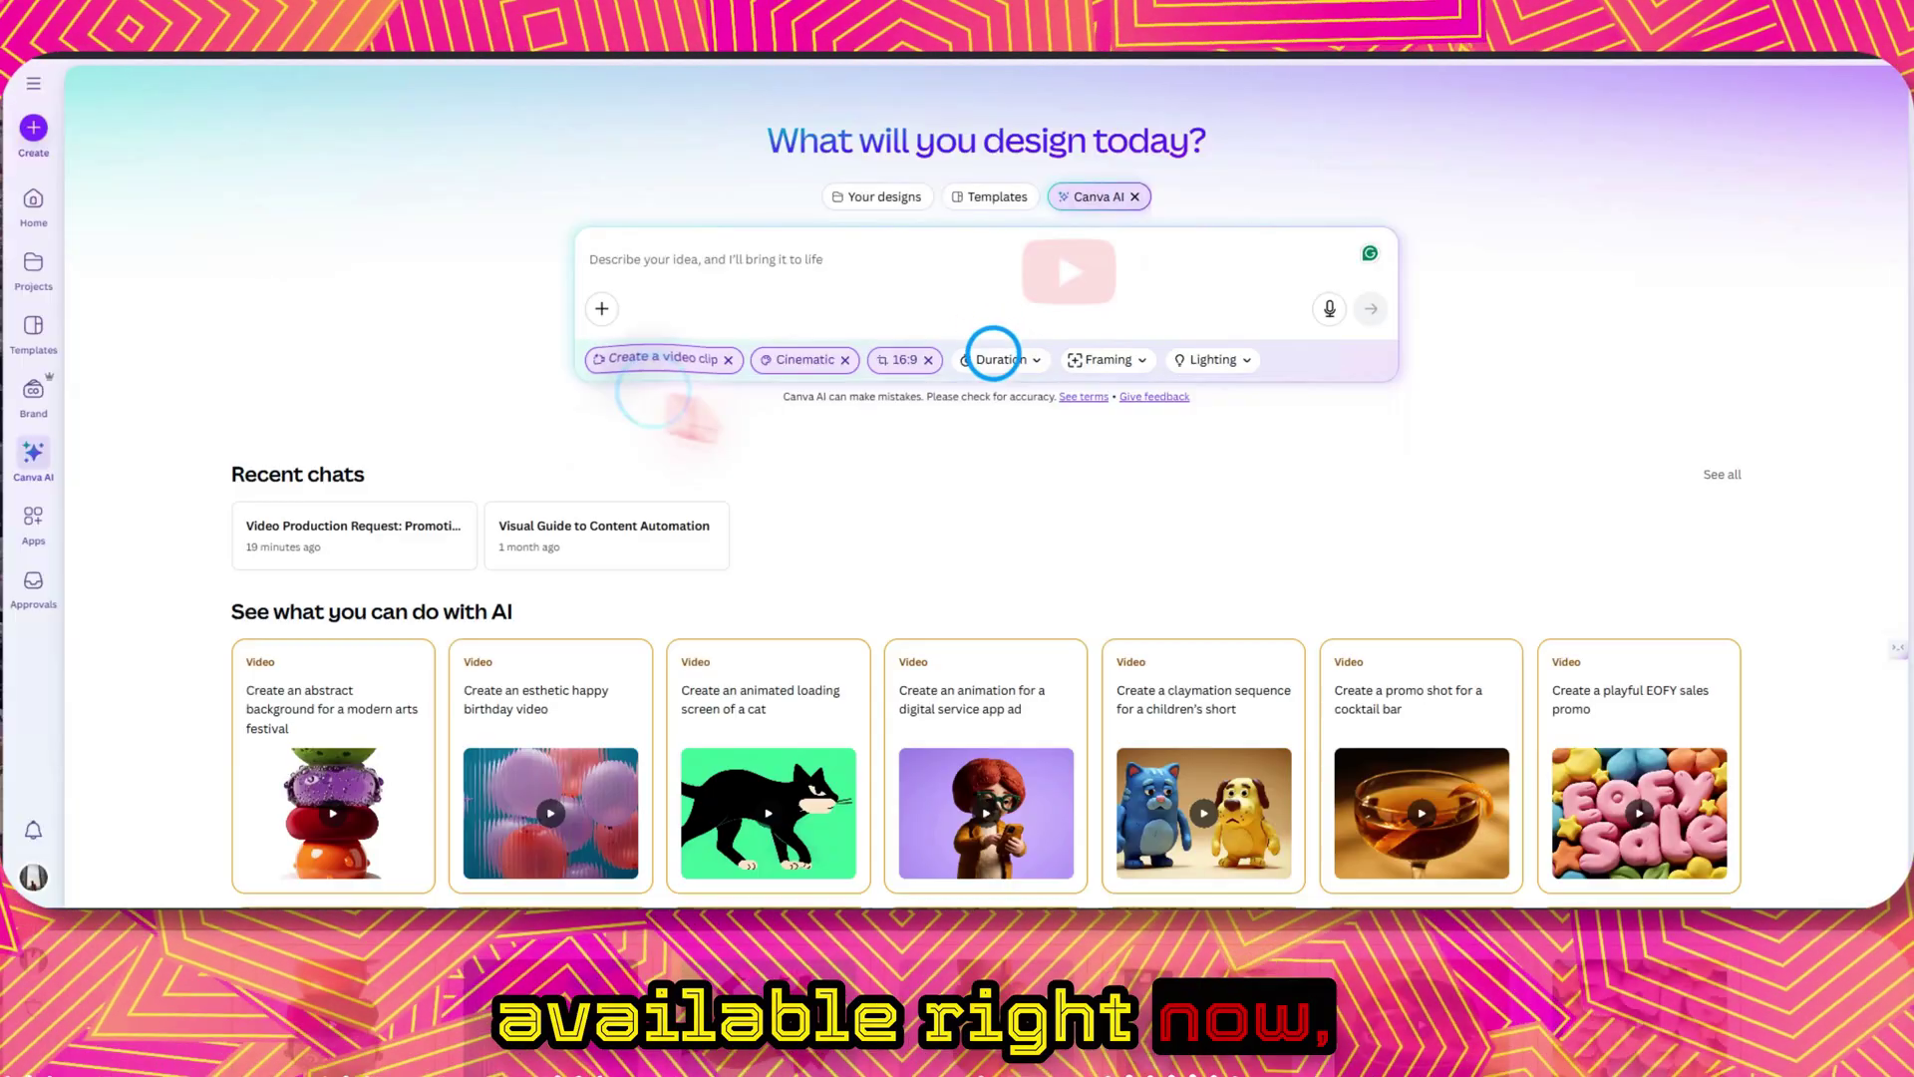
{"action": "left_click", "coordinate": [994, 359]}
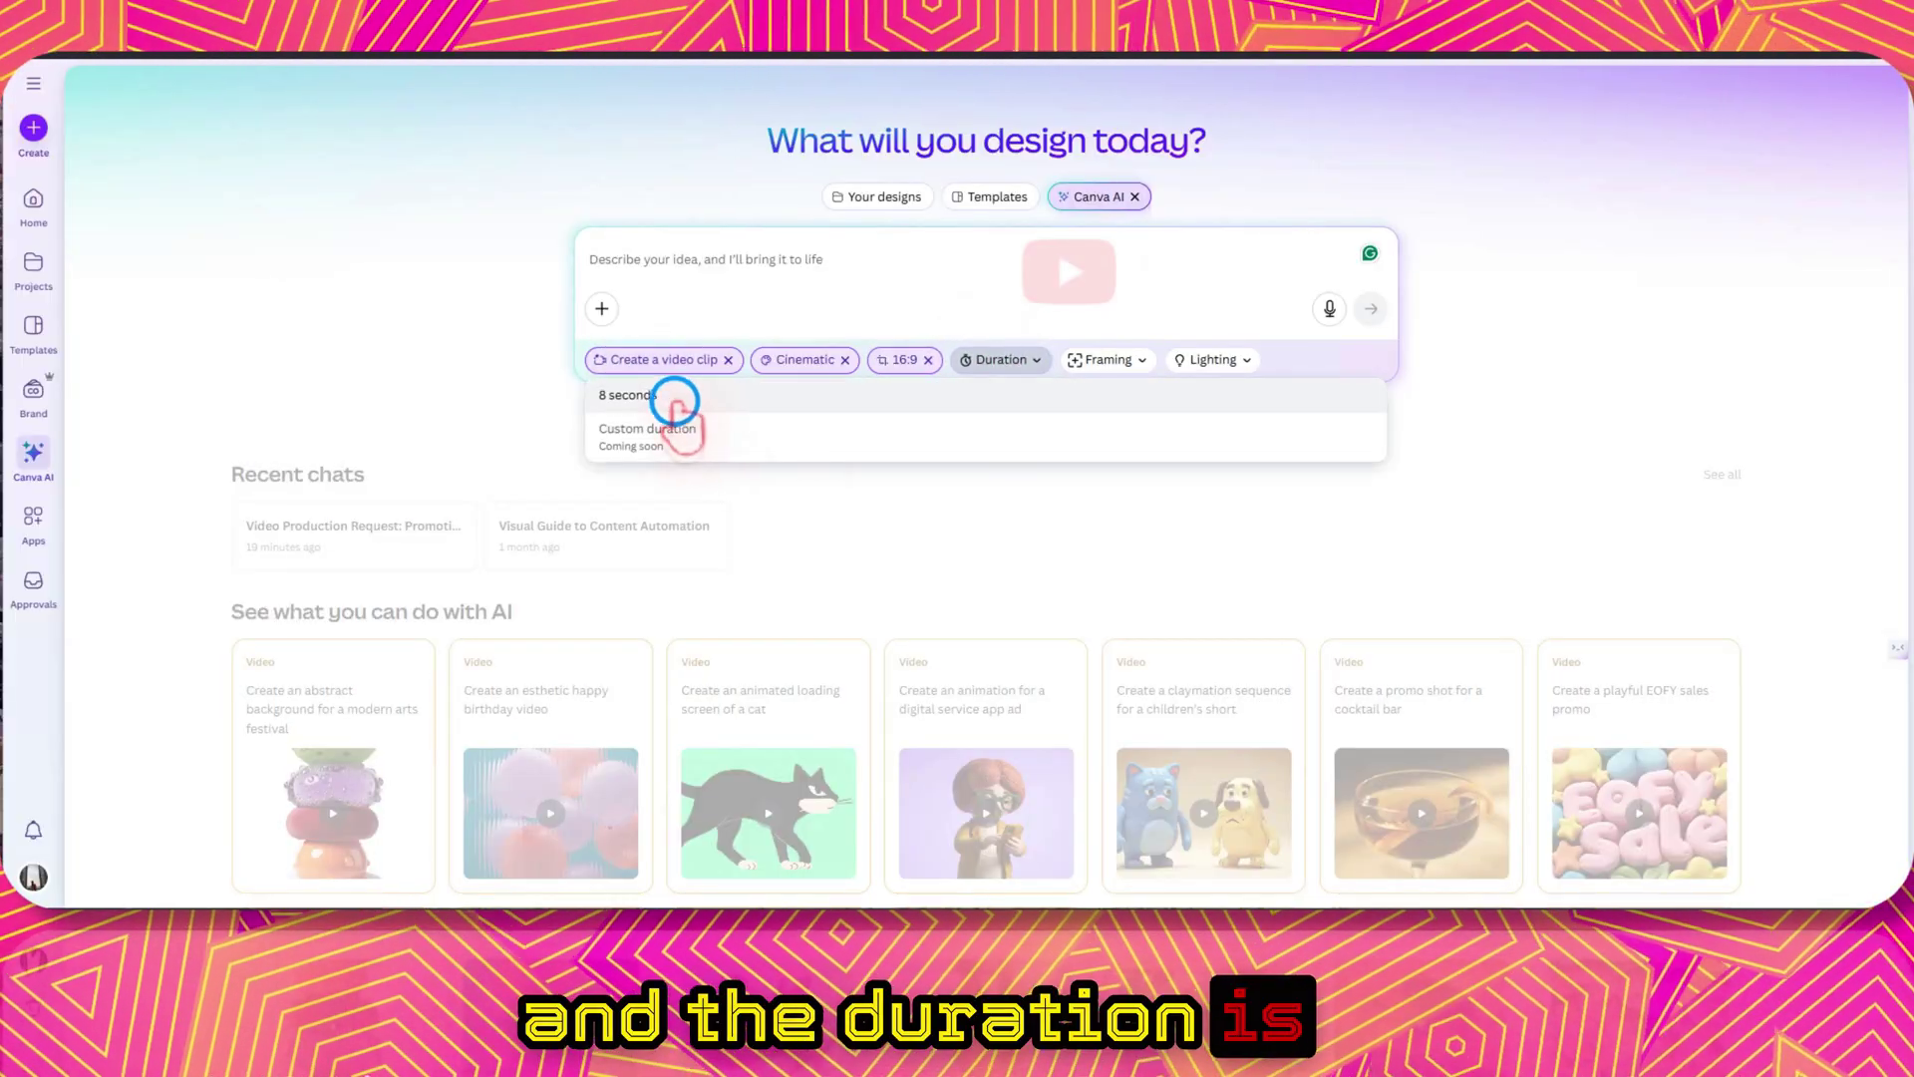
{"action": "left_click", "coordinate": [676, 397]}
{"action": "left_click", "coordinate": [1116, 361]}
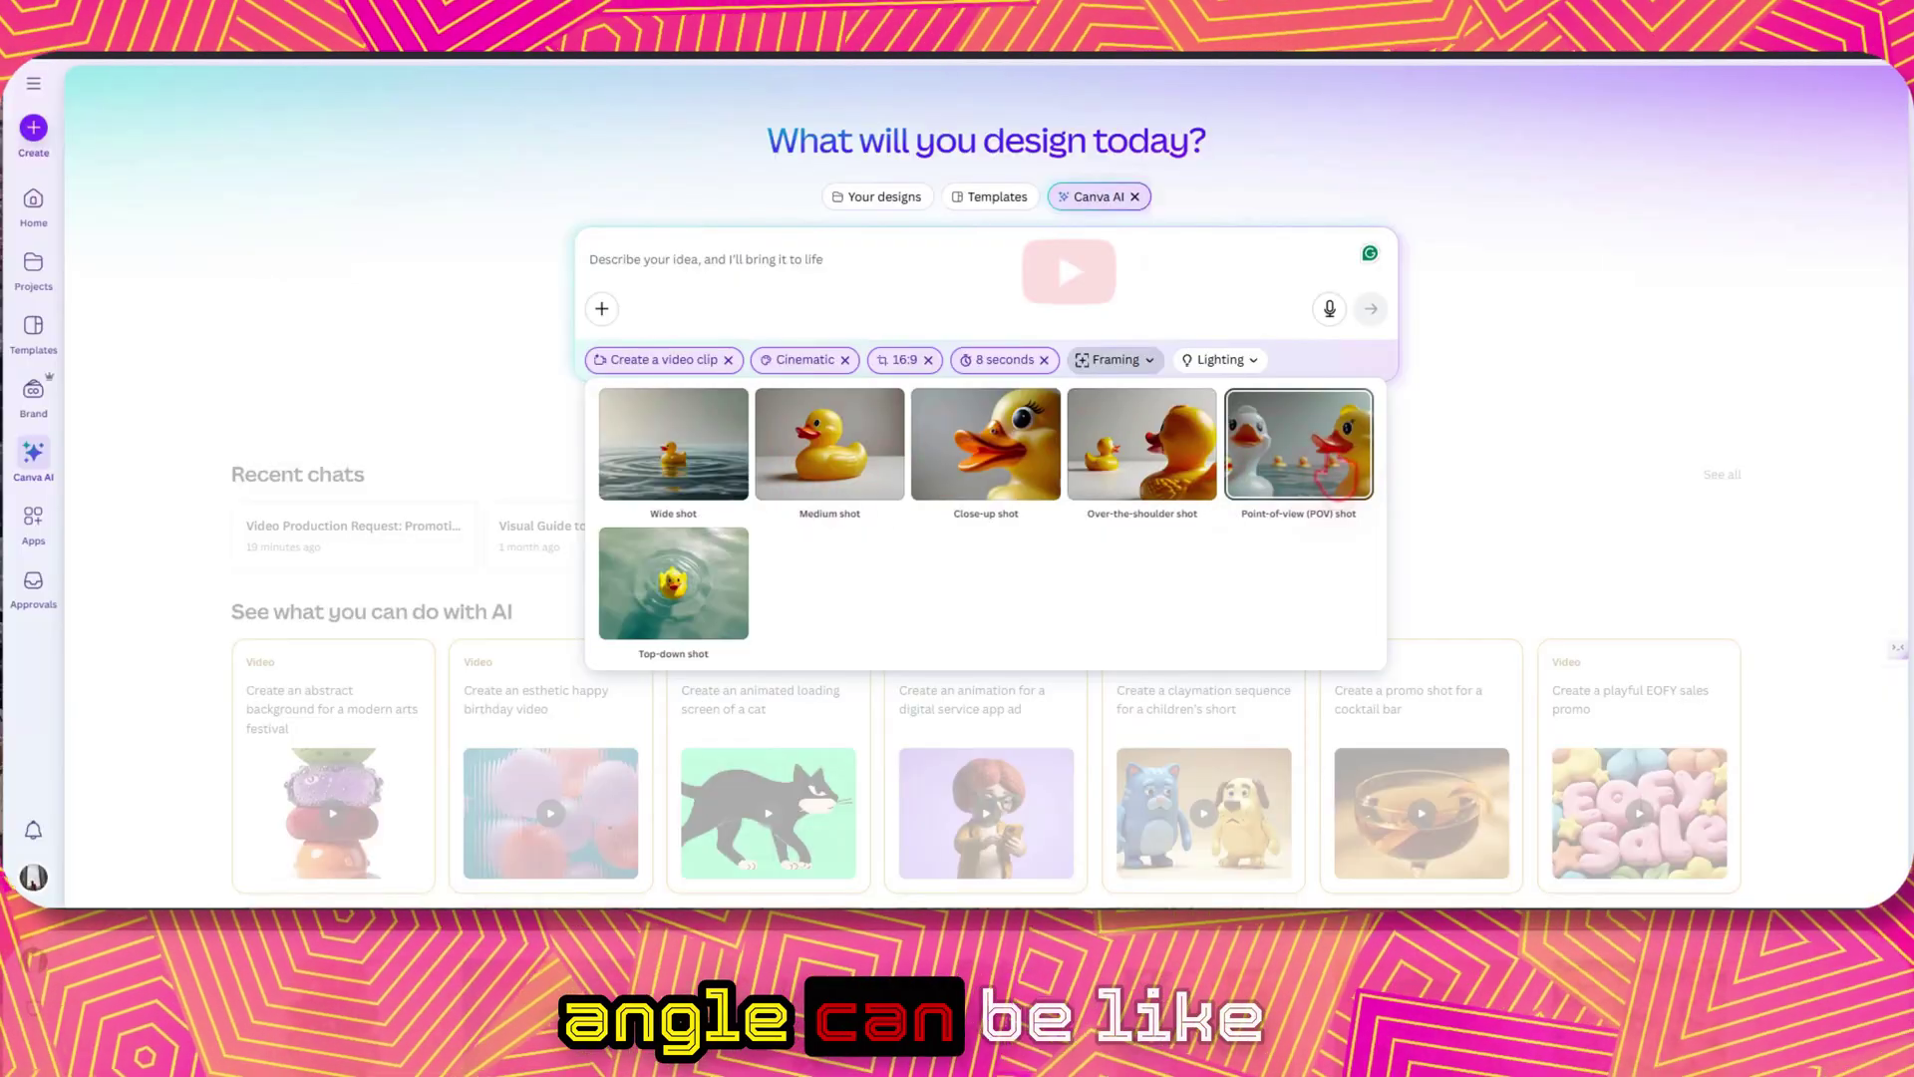
{"action": "left_click", "coordinate": [868, 449]}
{"action": "left_click", "coordinate": [1246, 361]}
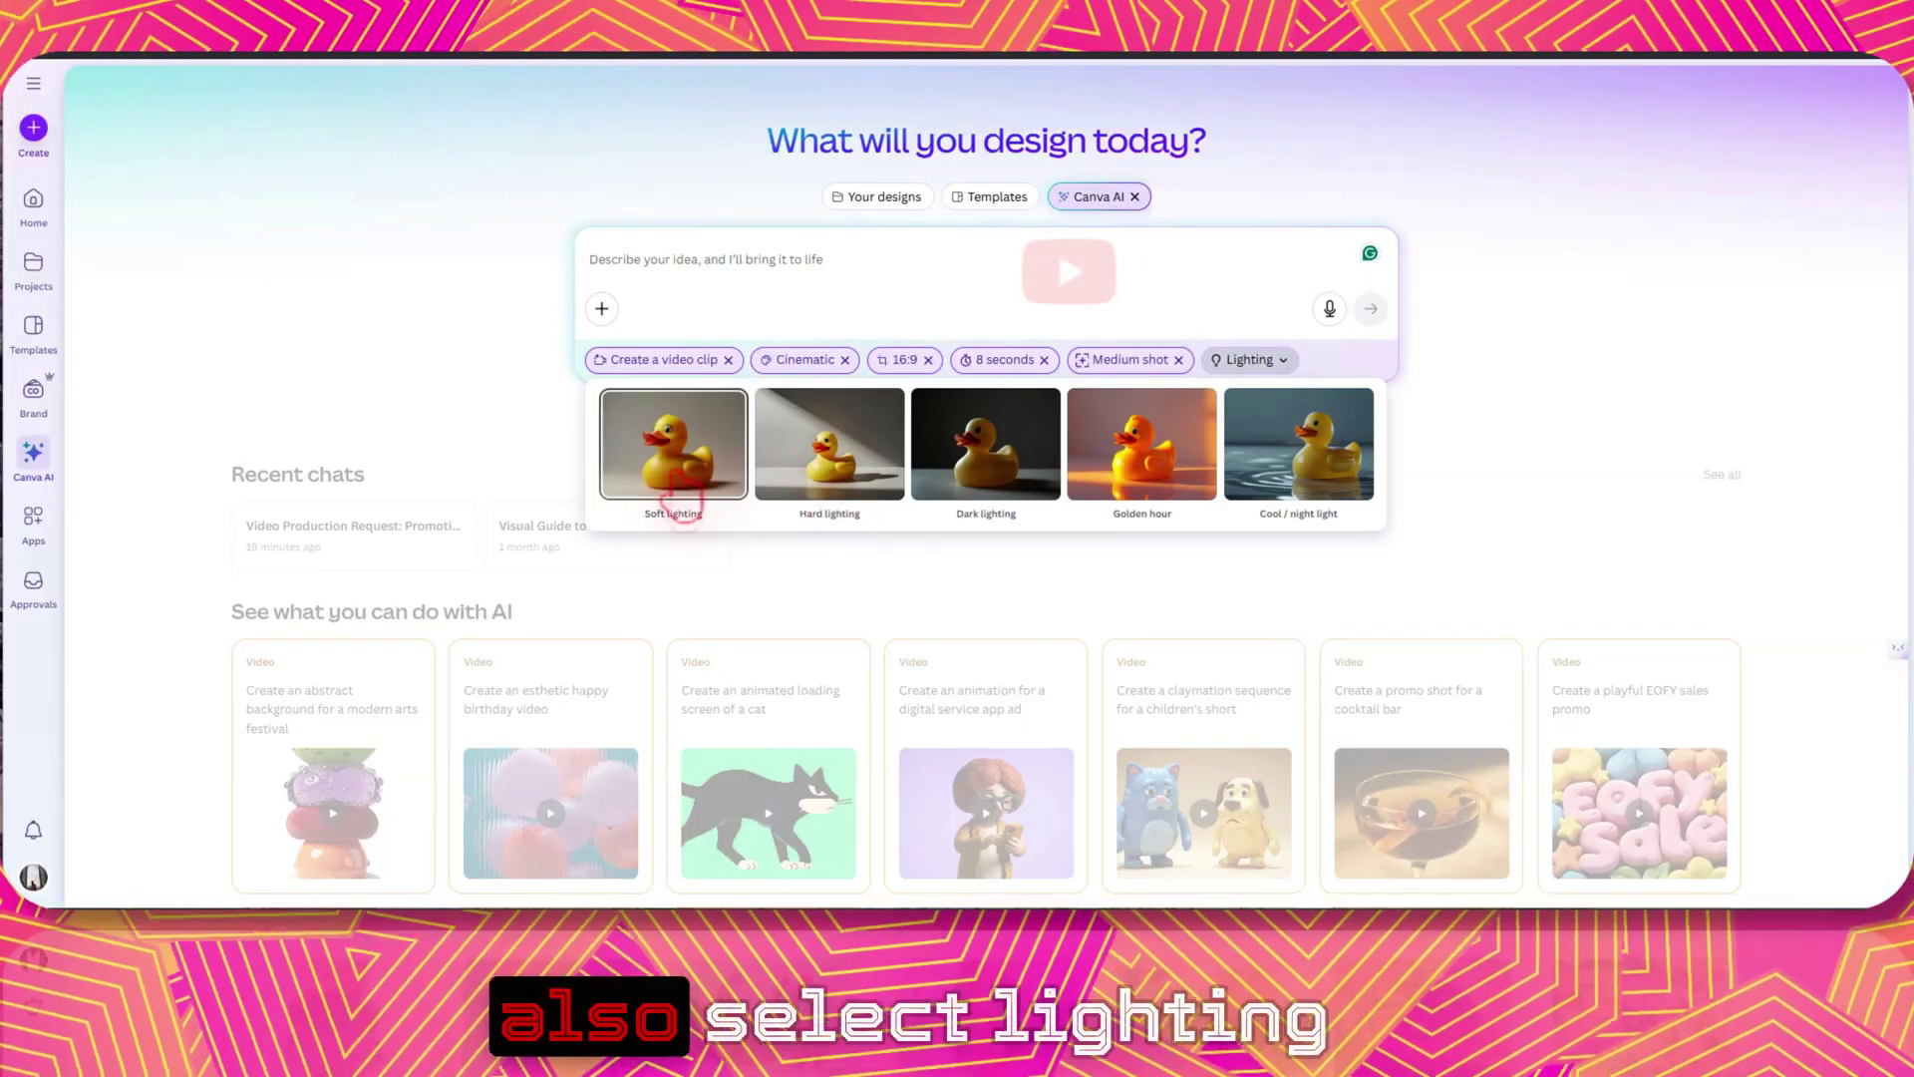
{"action": "left_click", "coordinate": [813, 459]}
{"action": "left_click", "coordinate": [805, 274]}
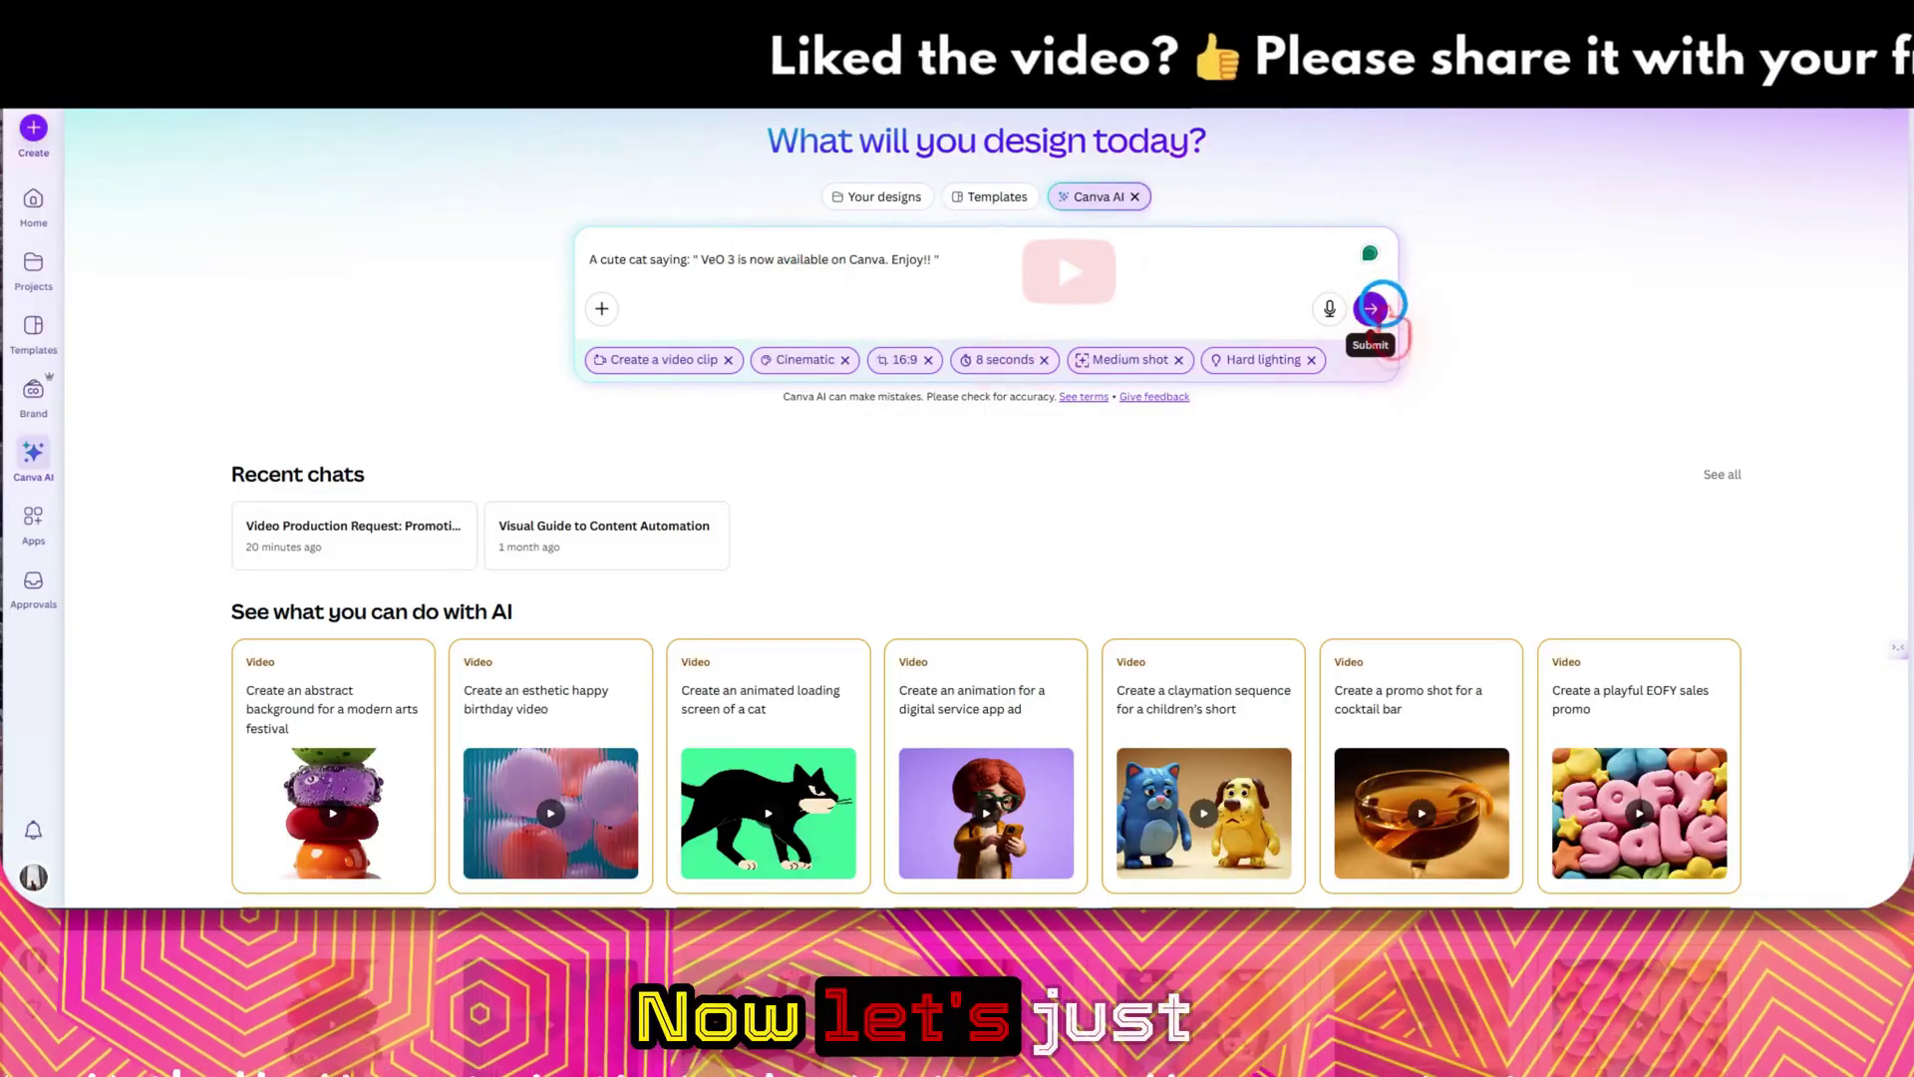
Step: Submit the cute cat announcement prompt to start generating the video clip
{"action": "left_click", "coordinate": [1371, 309]}
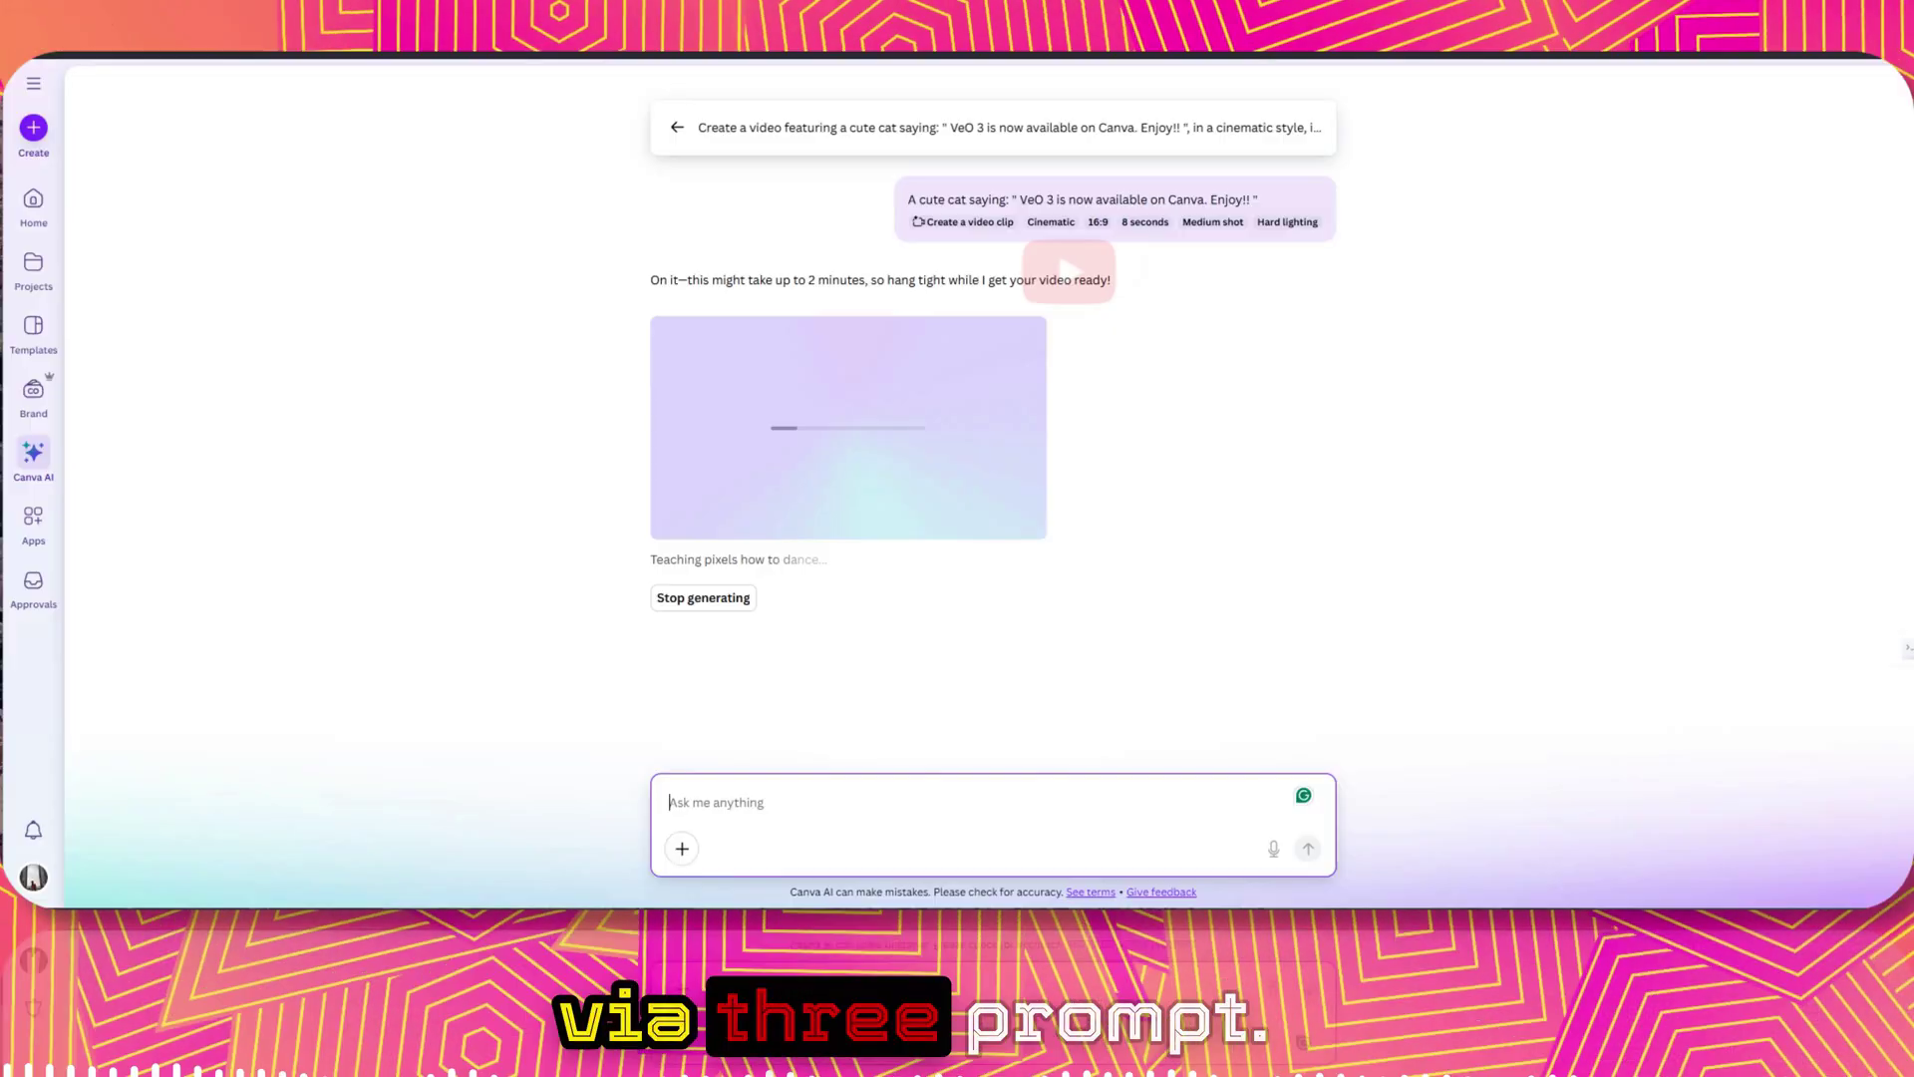
Step: Copy the cute cat prompt from the Canva chat and run it in Google AI Studio
{"action": "left_click", "coordinate": [903, 194]}
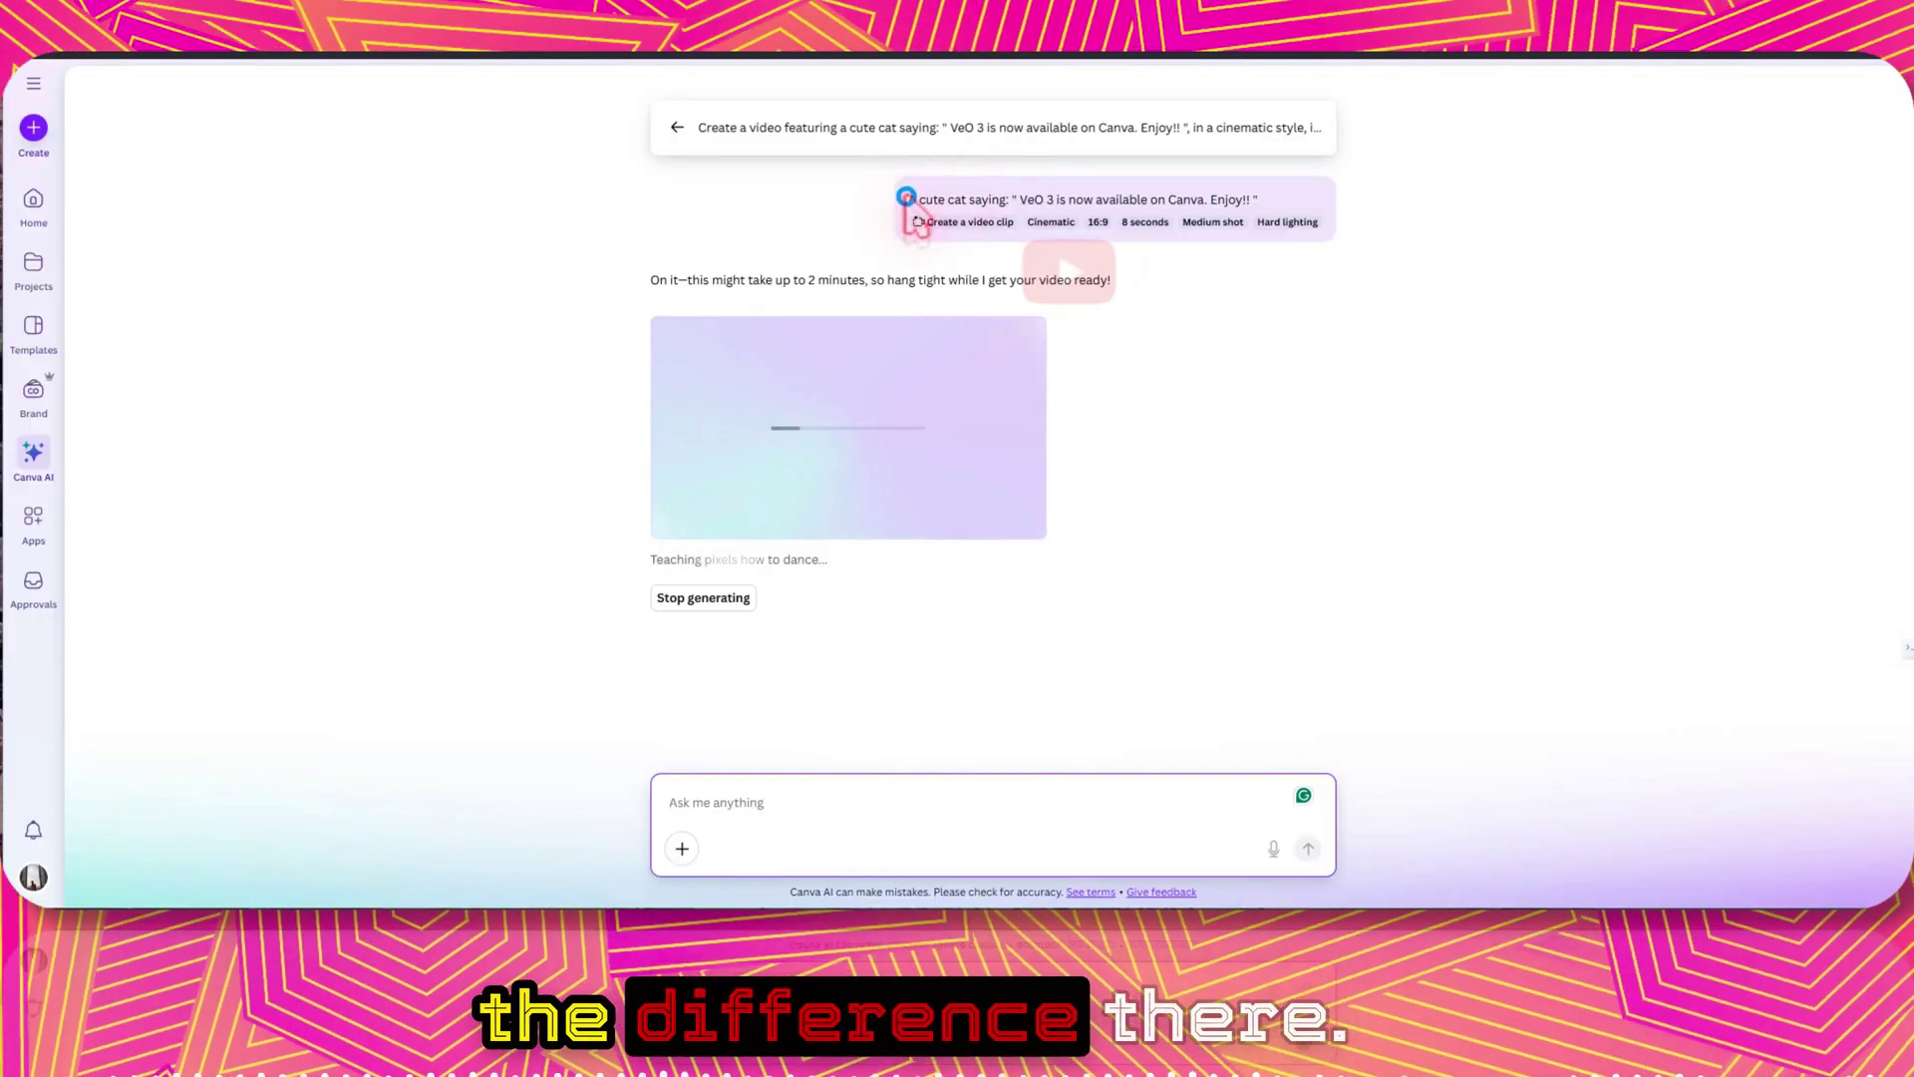
{"action": "left_click_drag", "start_coordinate": [1258, 196], "coordinate": [897, 201]}
{"action": "right_click", "coordinate": [932, 195]}
{"action": "left_click", "coordinate": [997, 214]}
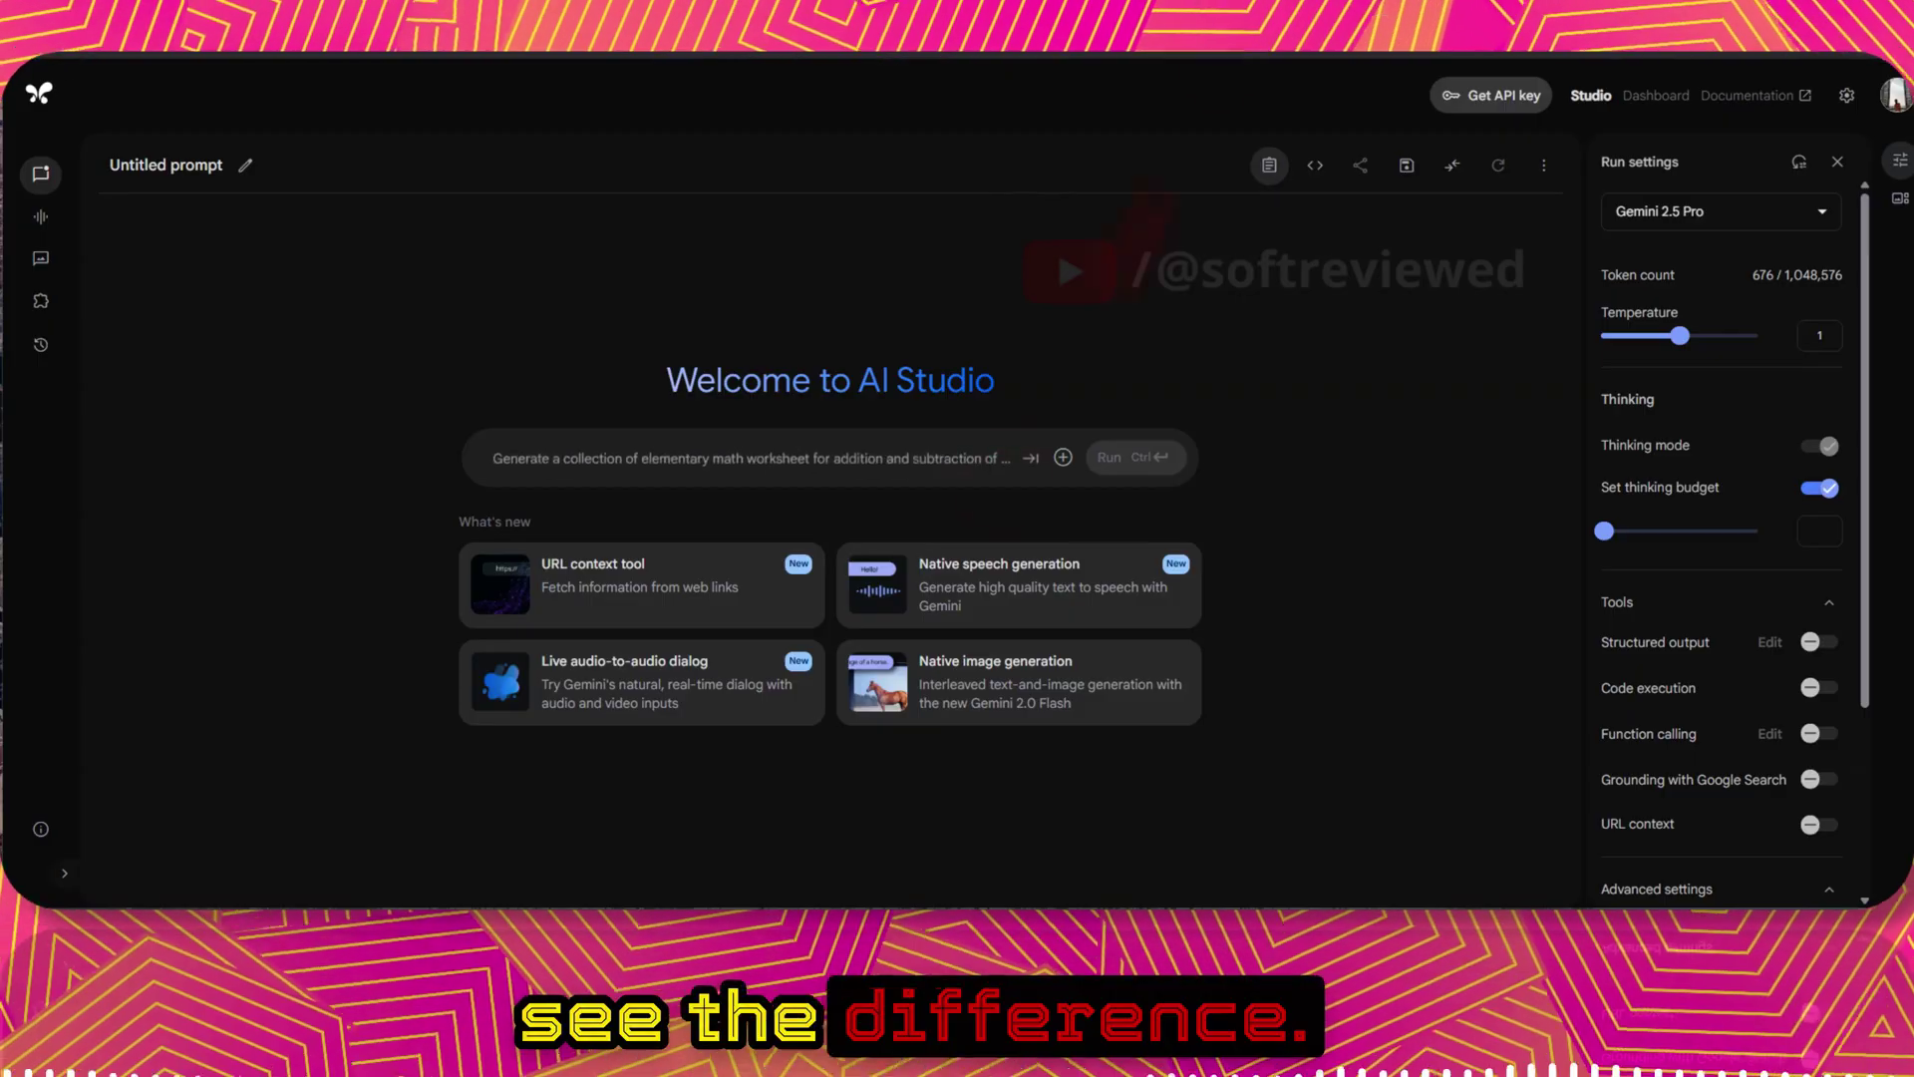
{"action": "right_click", "coordinate": [720, 454]}
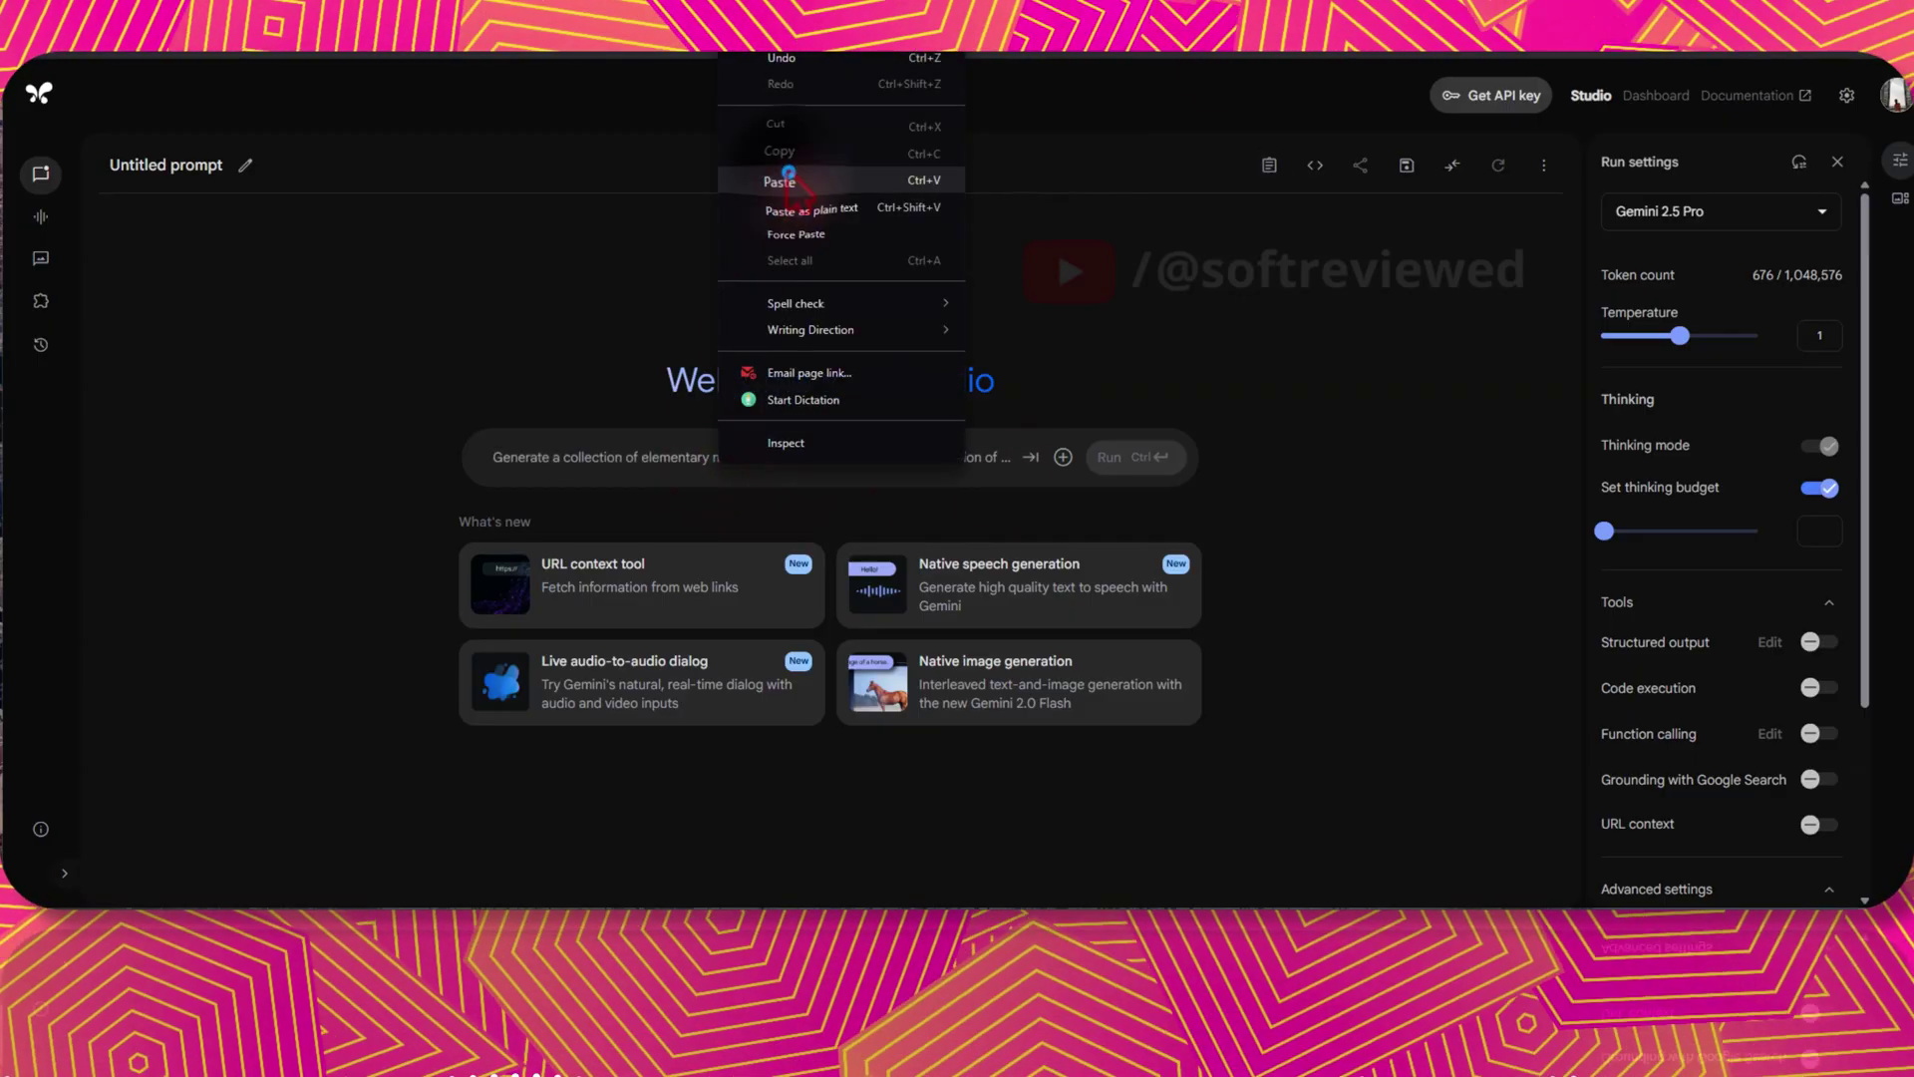
{"action": "left_click", "coordinate": [788, 195]}
{"action": "left_click", "coordinate": [1119, 457]}
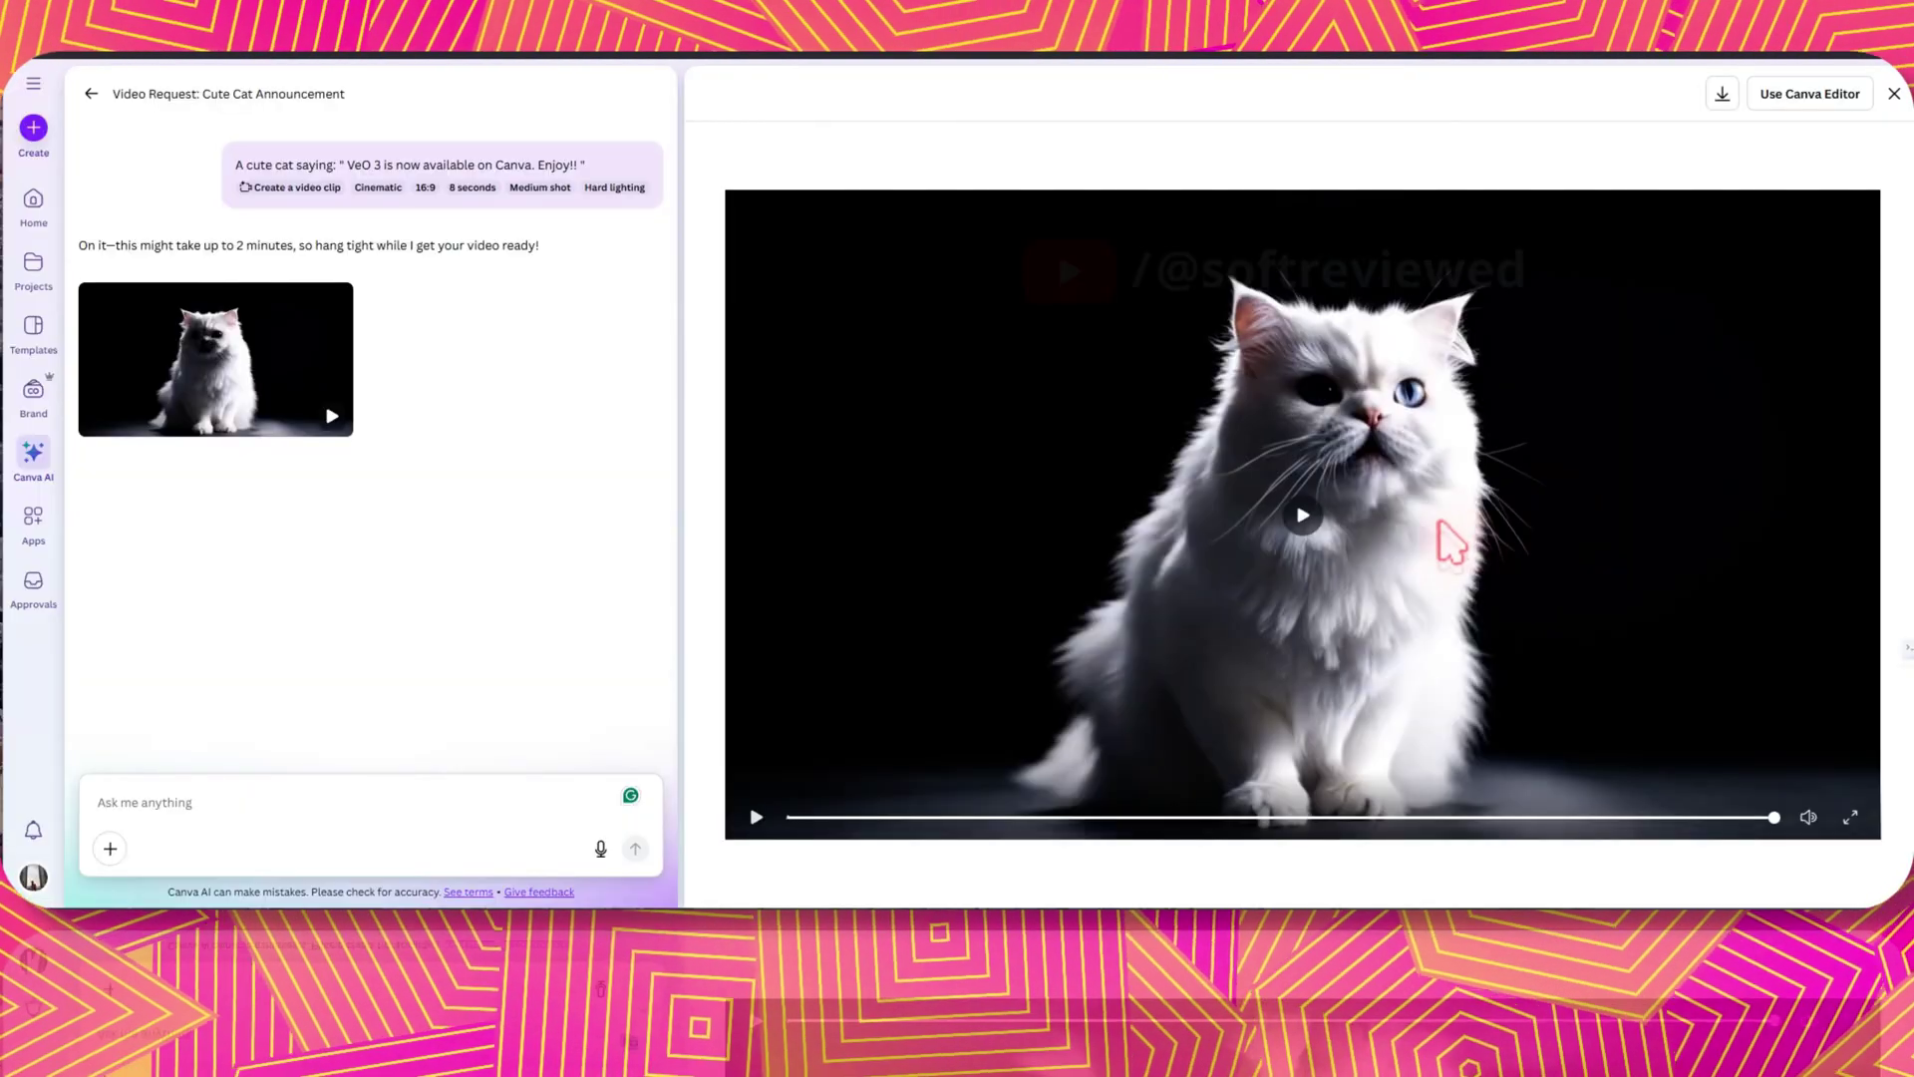
Step: Play the generated white cat video and pause it partway through
{"action": "left_click", "coordinate": [756, 817]}
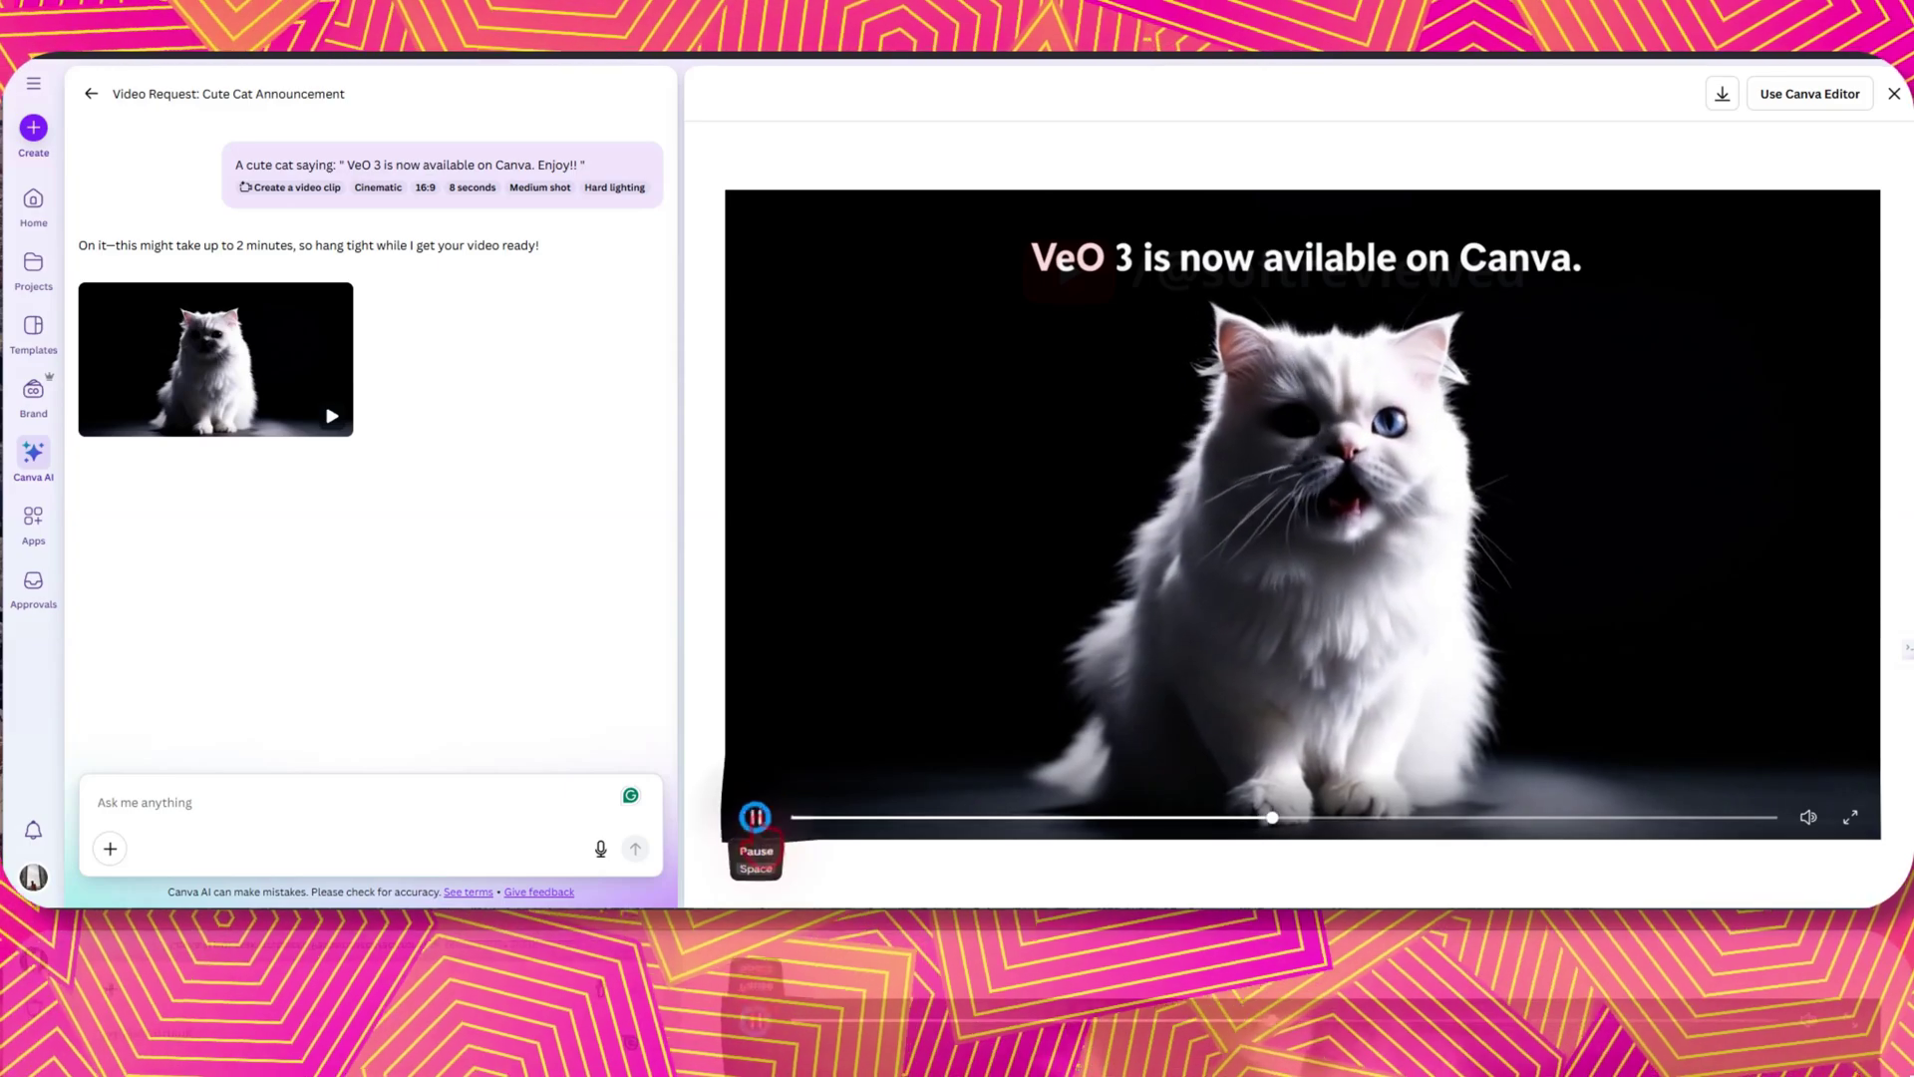
{"action": "left_click", "coordinate": [756, 816]}
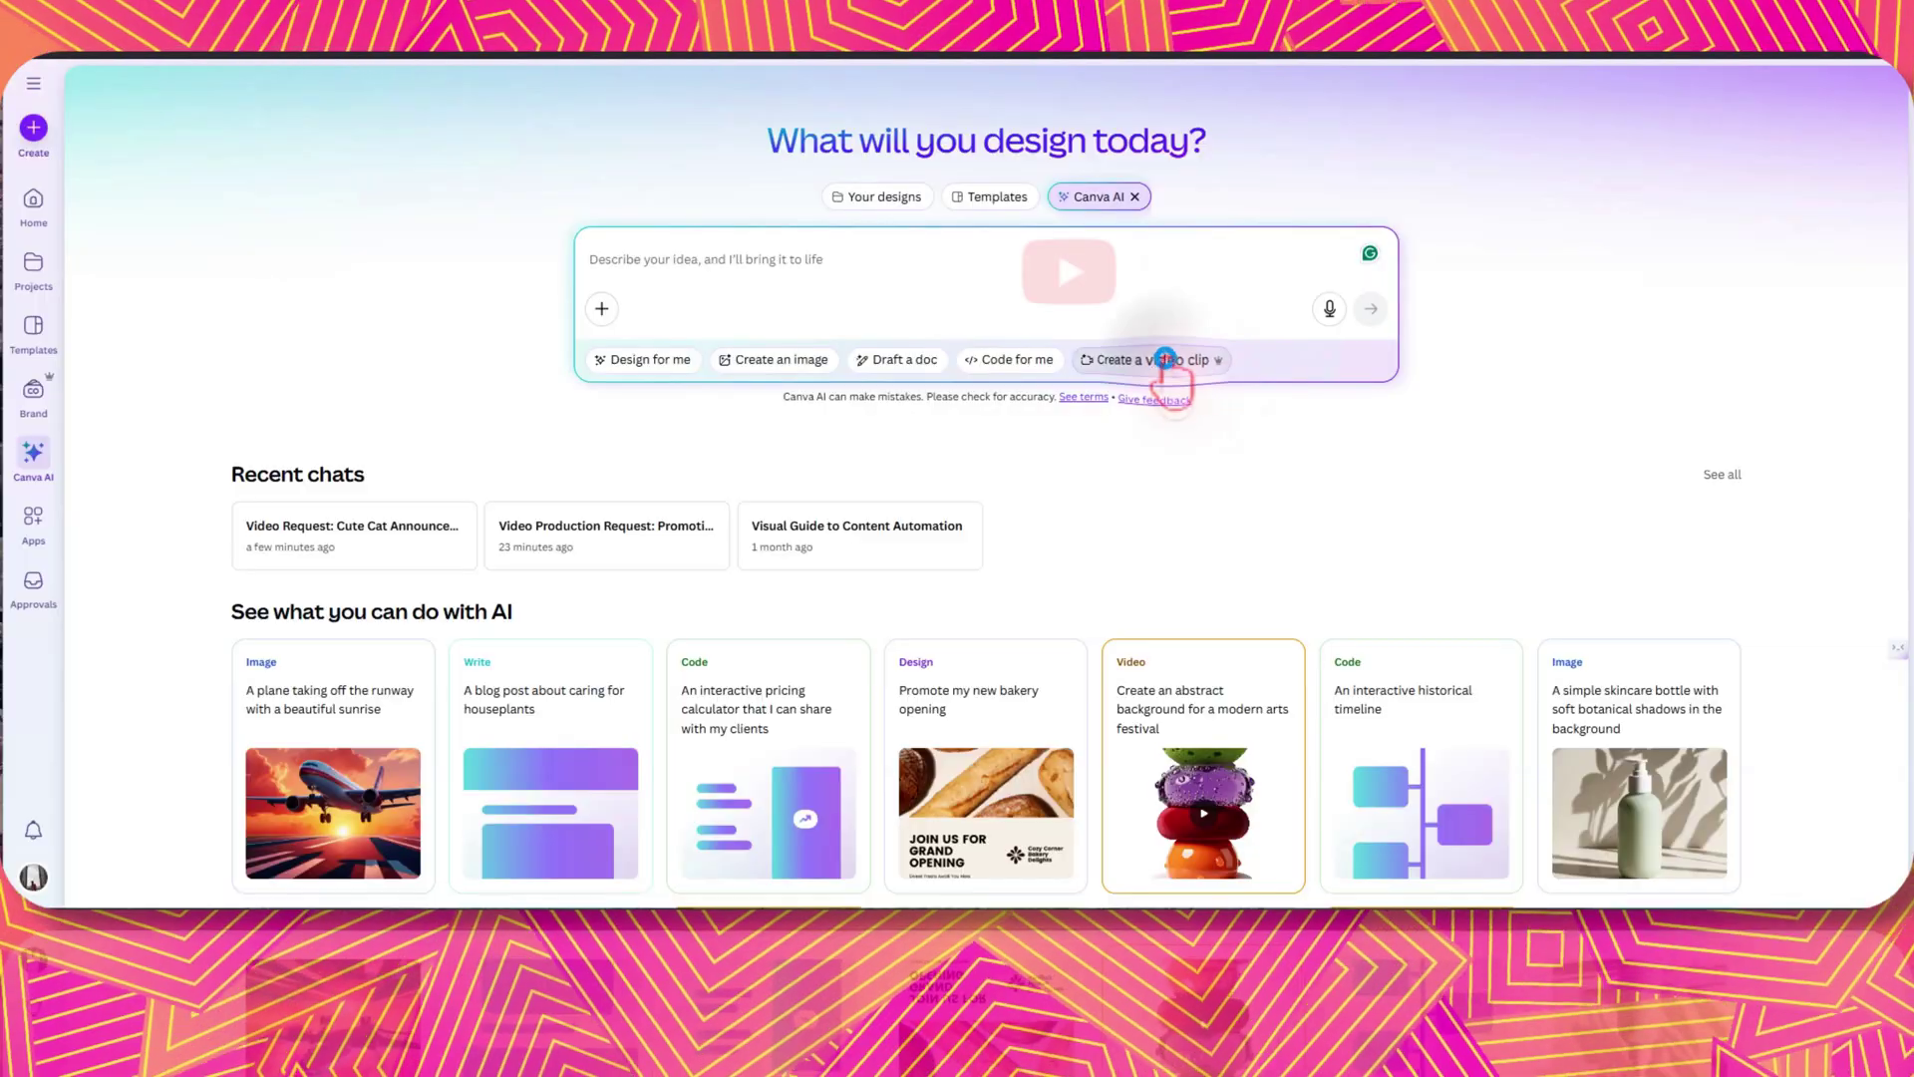
Step: Submit the ginger tabby prompt as a video clip request, then paste it again after it fails
{"action": "left_click", "coordinate": [1161, 360]}
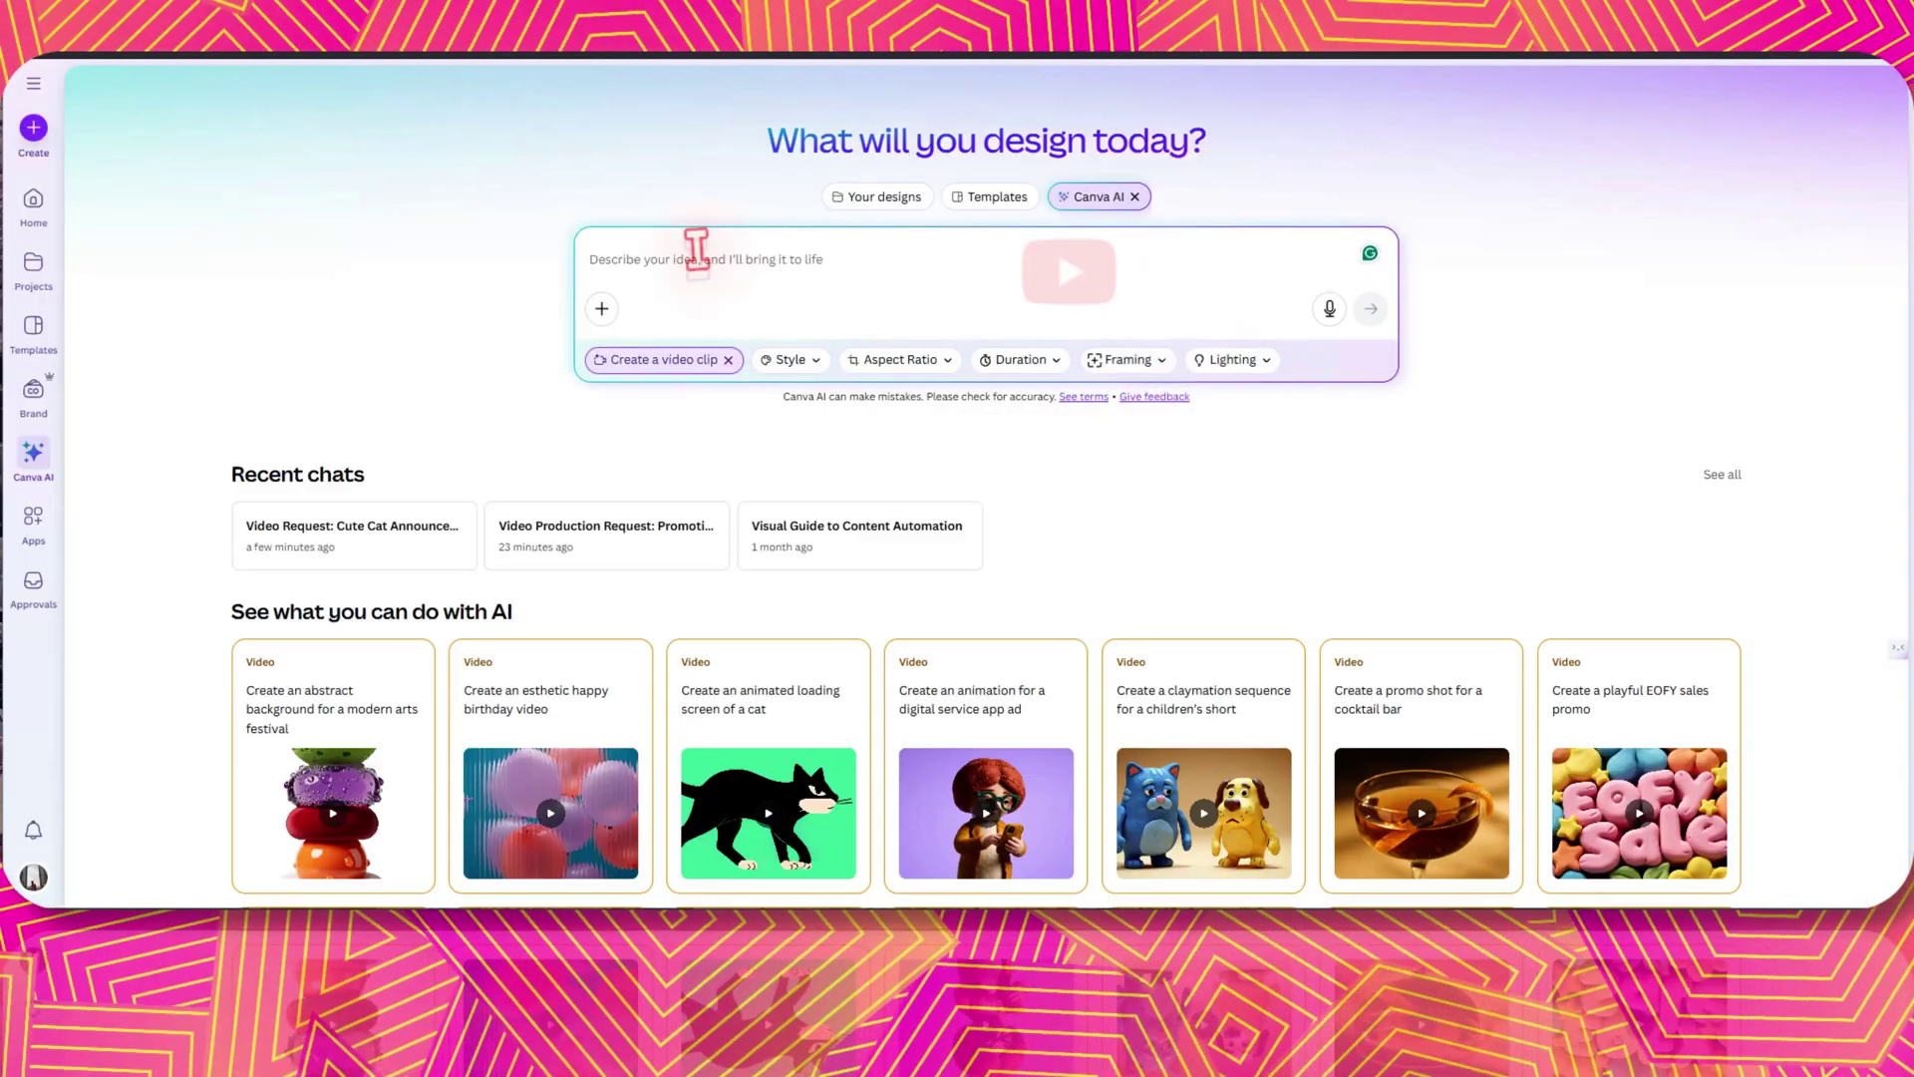
{"action": "right_click", "coordinate": [691, 257]}
{"action": "left_click", "coordinate": [783, 446]}
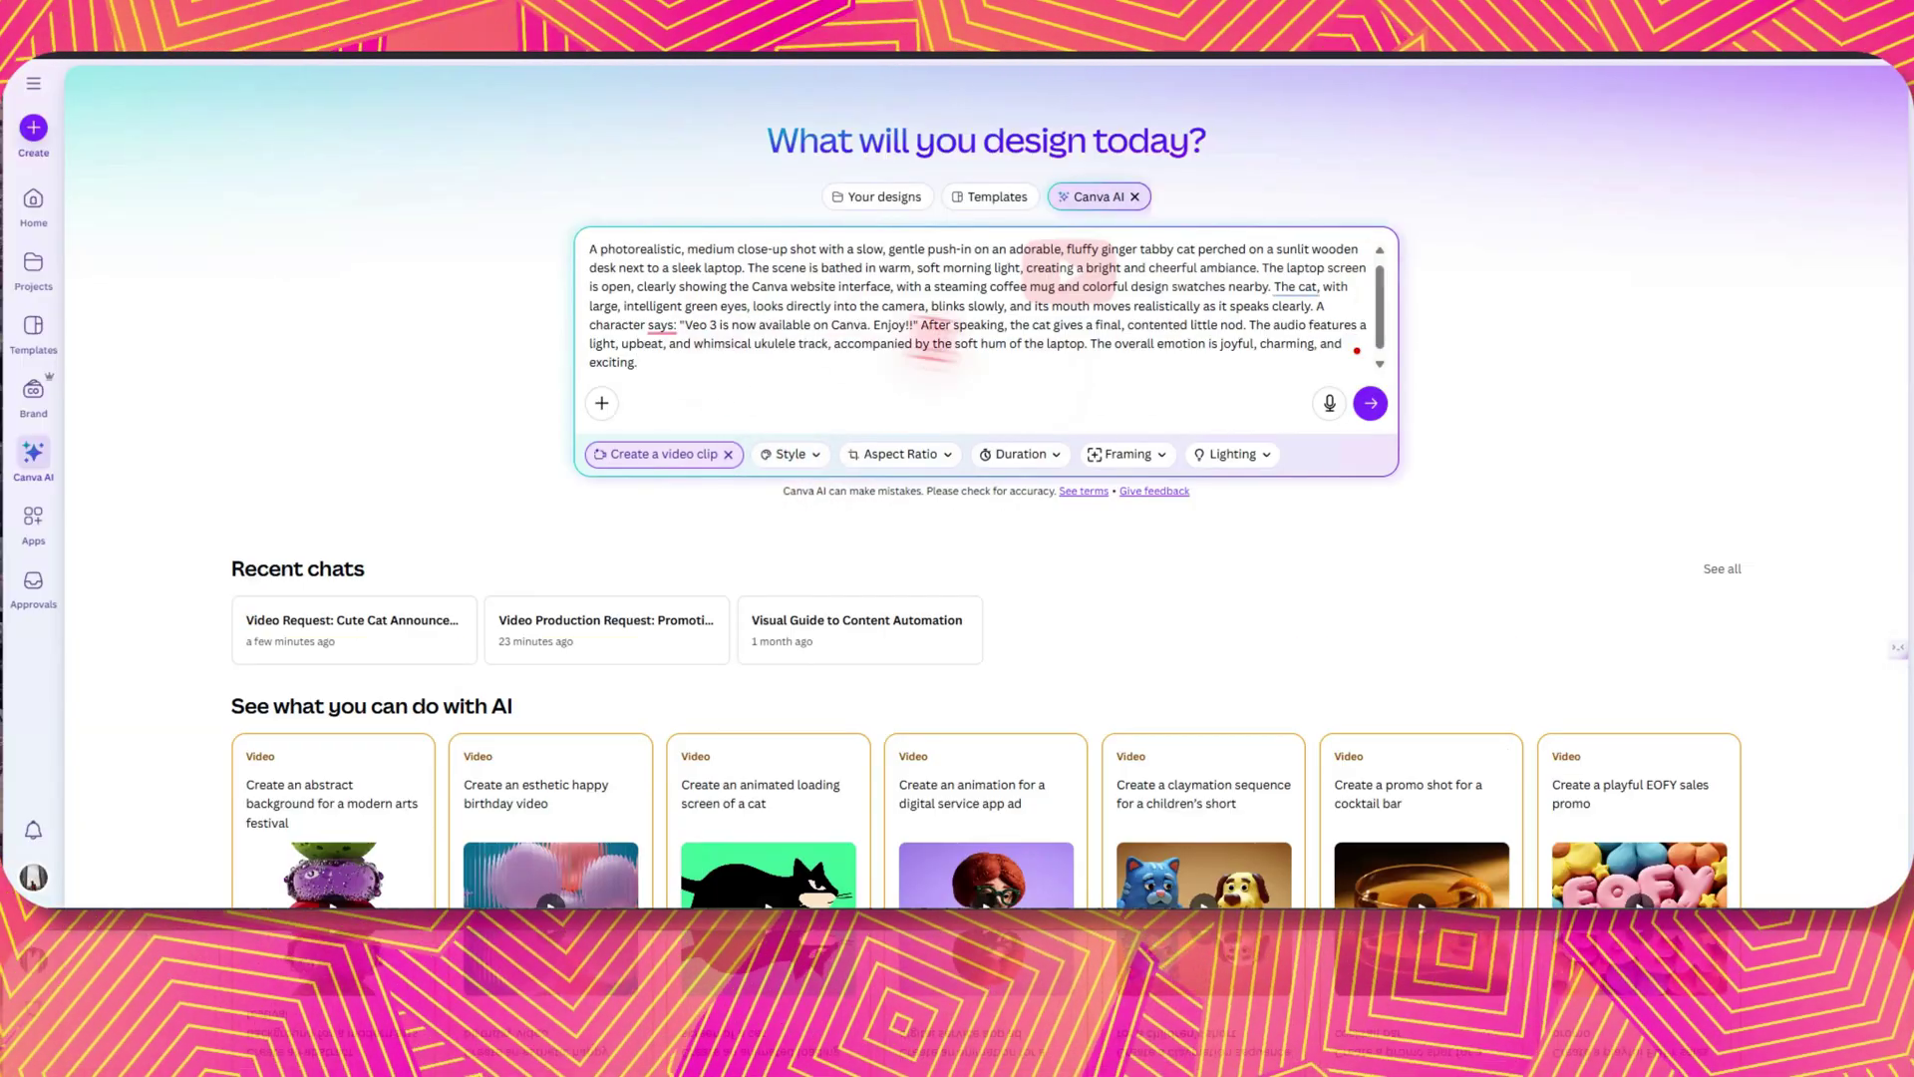
{"action": "left_click", "coordinate": [1372, 402]}
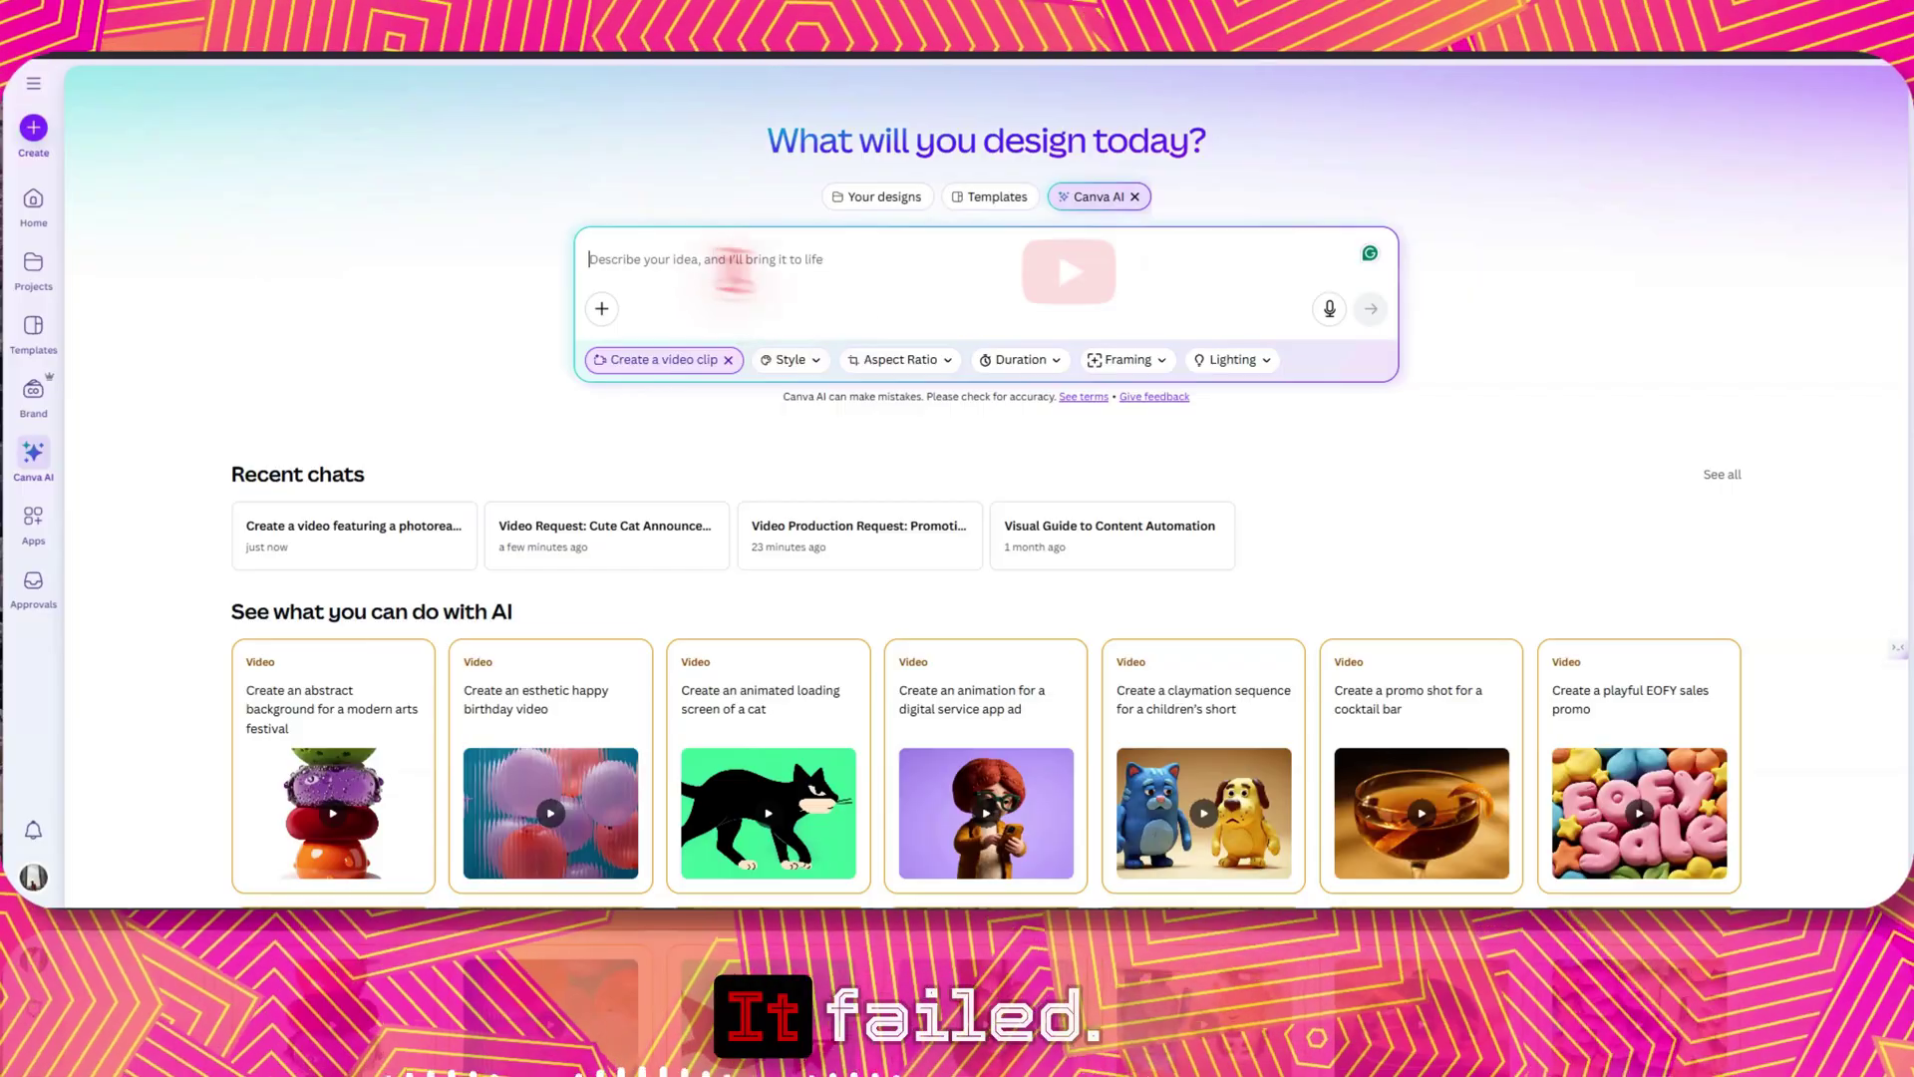
{"action": "right_click", "coordinate": [703, 261]}
{"action": "left_click", "coordinate": [774, 448]}
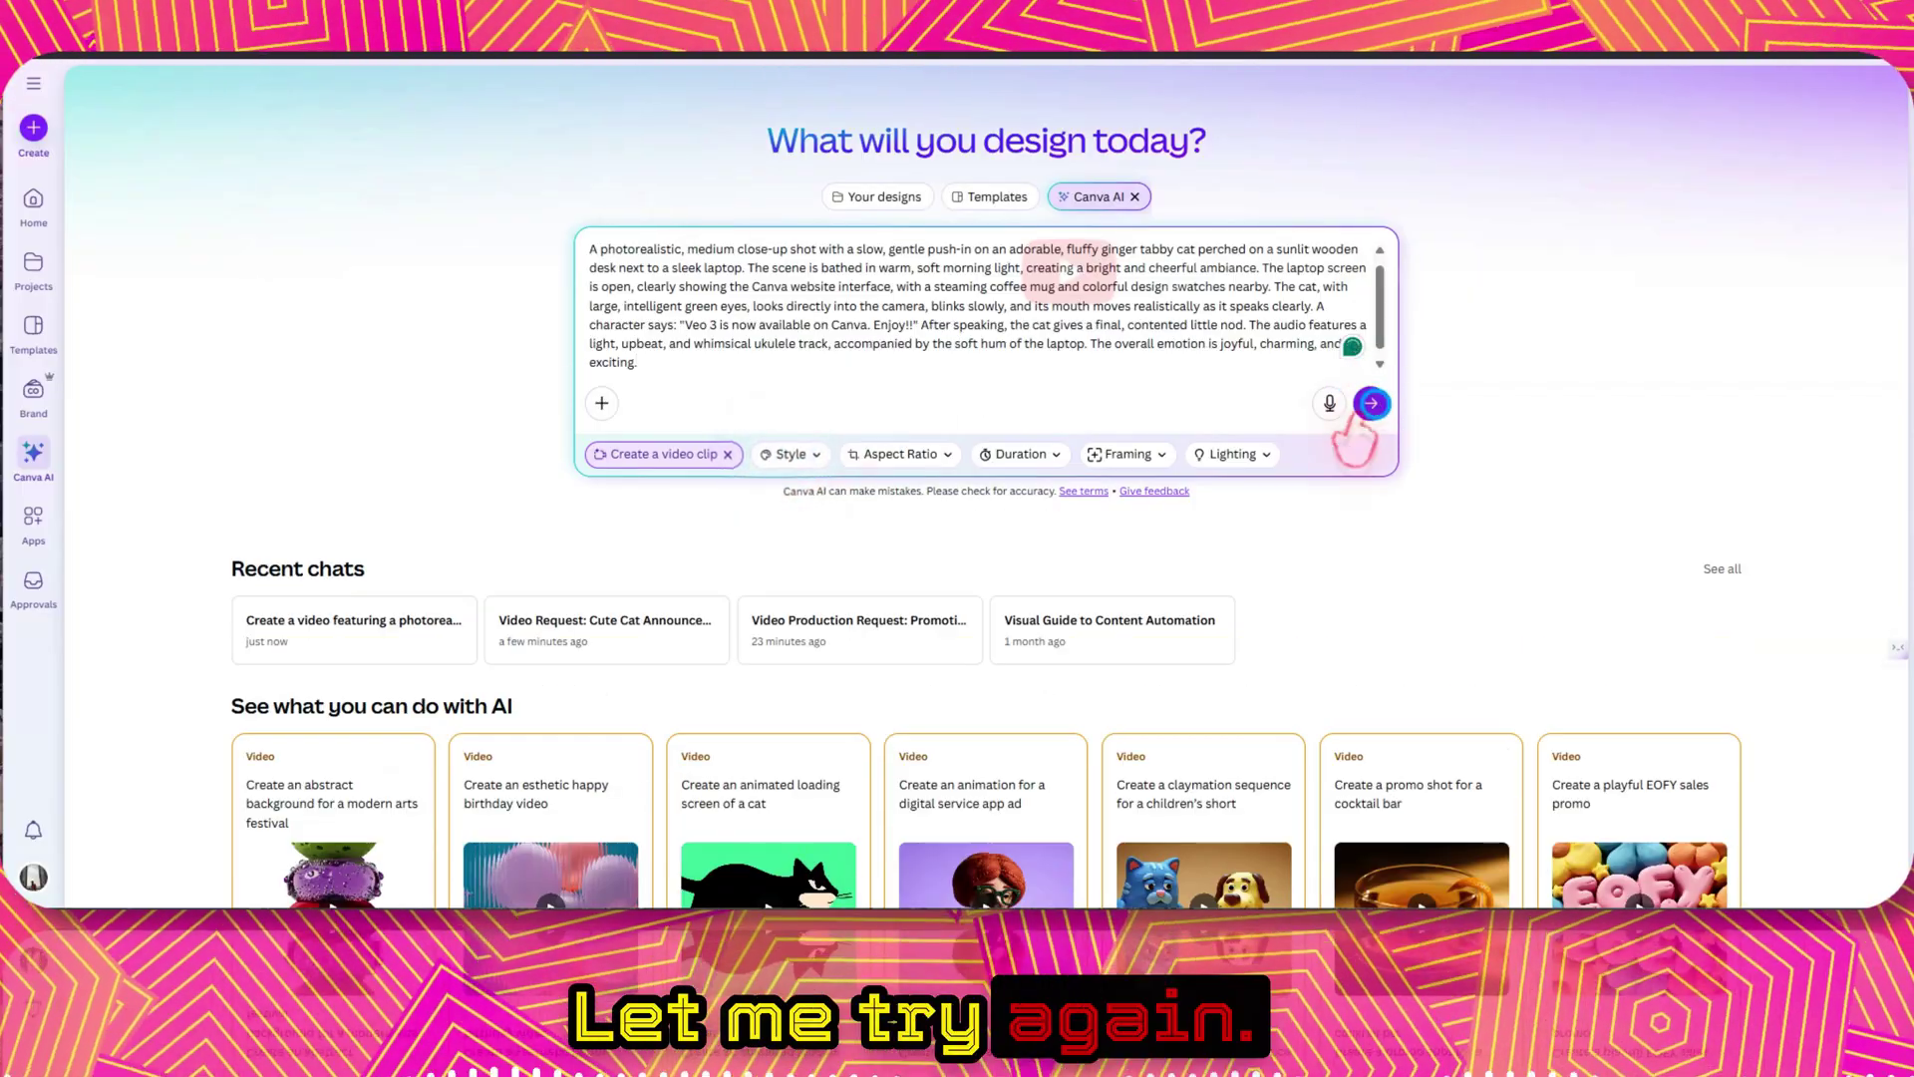
Step: Resubmit the ginger tabby prompt and open the finished video in a larger preview
{"action": "left_click", "coordinate": [1374, 402]}
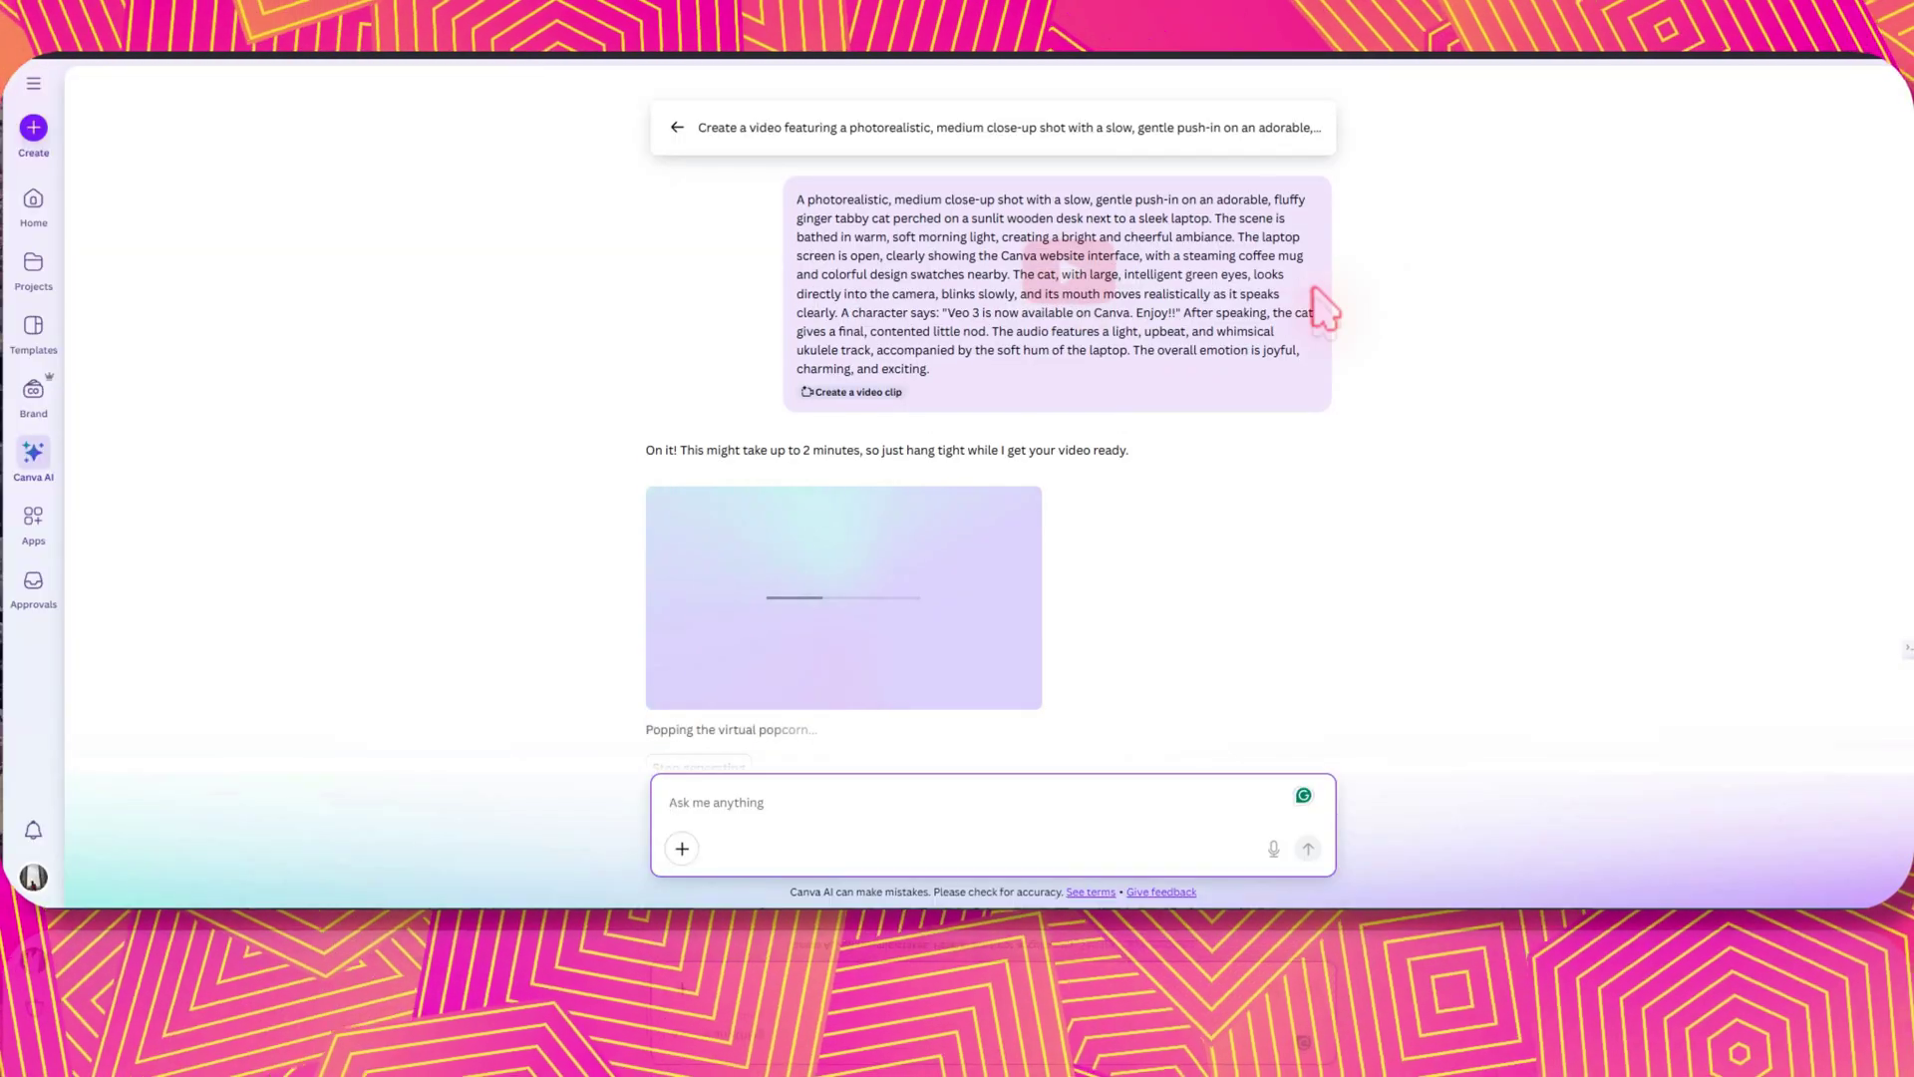
{"action": "left_click", "coordinate": [825, 566]}
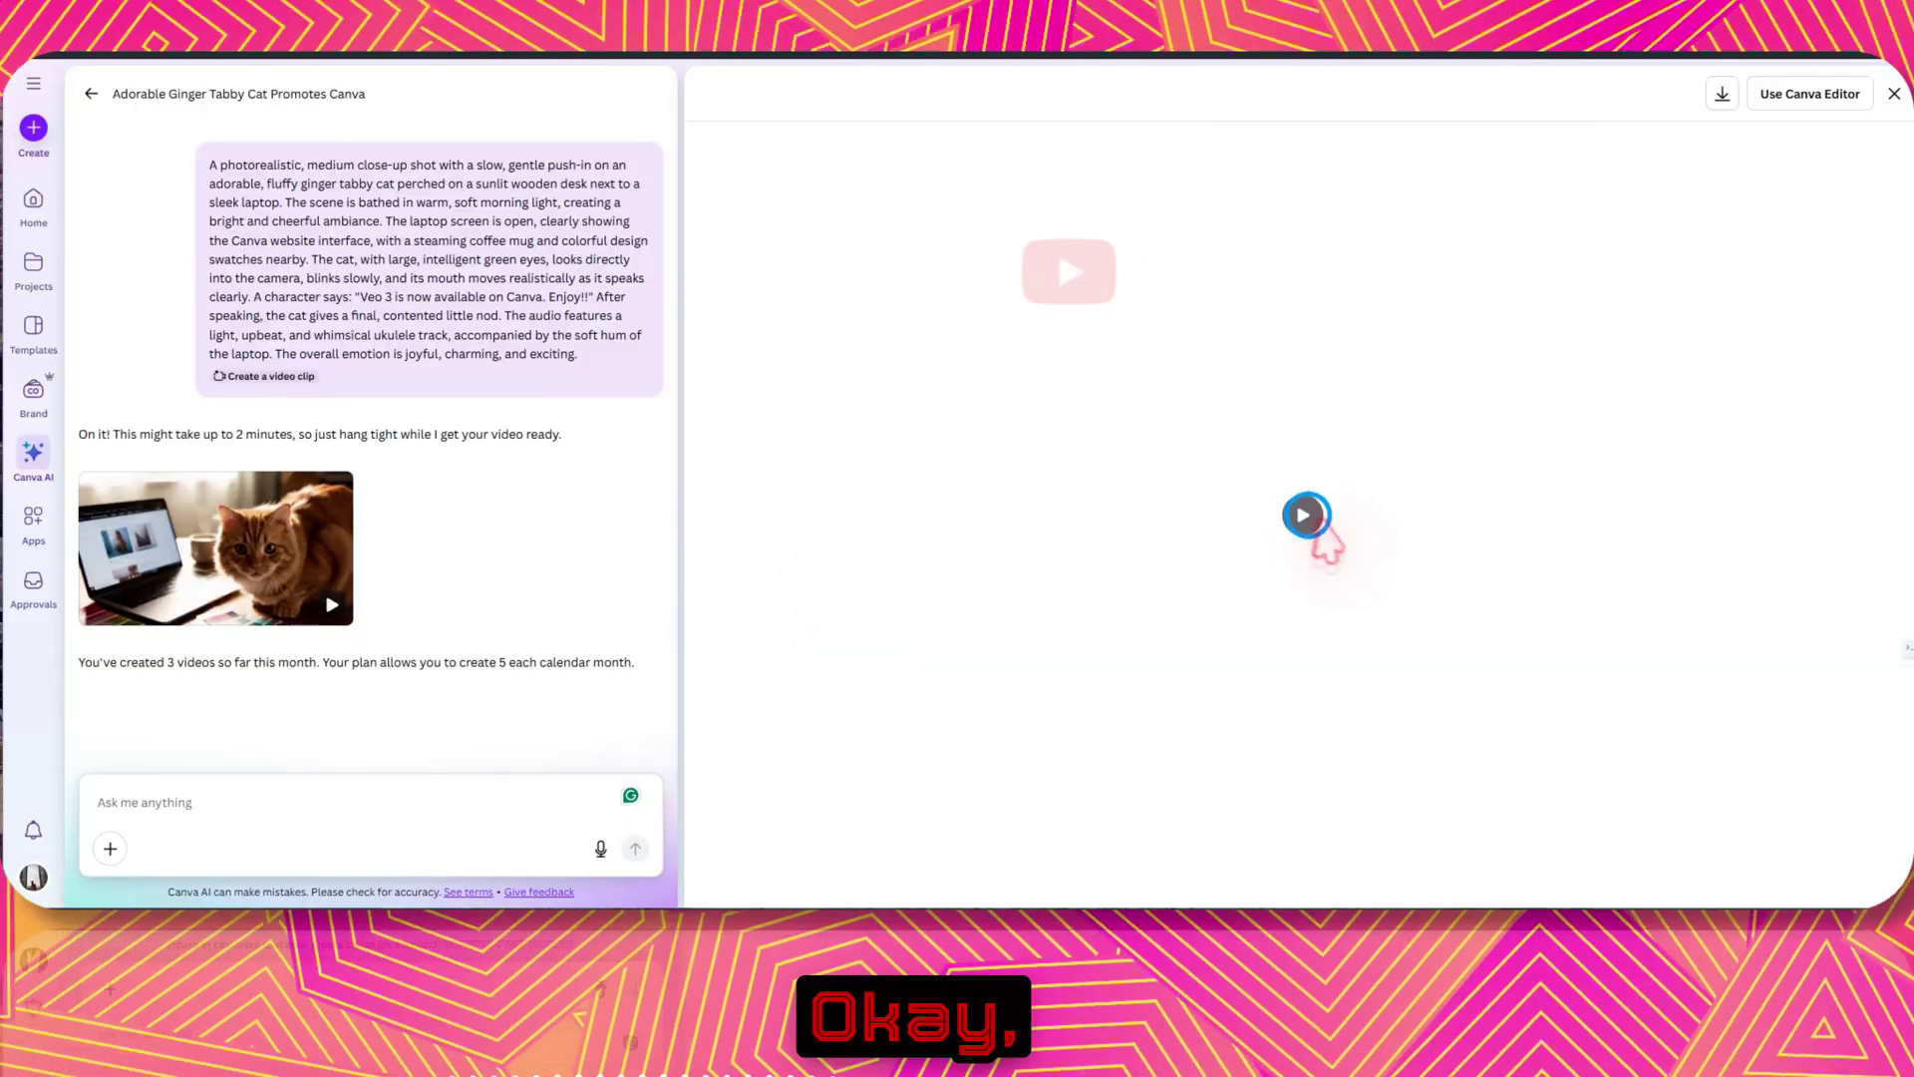
Step: Play the ginger tabby cat video, then return to the Canva AI home page
{"action": "left_click", "coordinate": [1302, 514]}
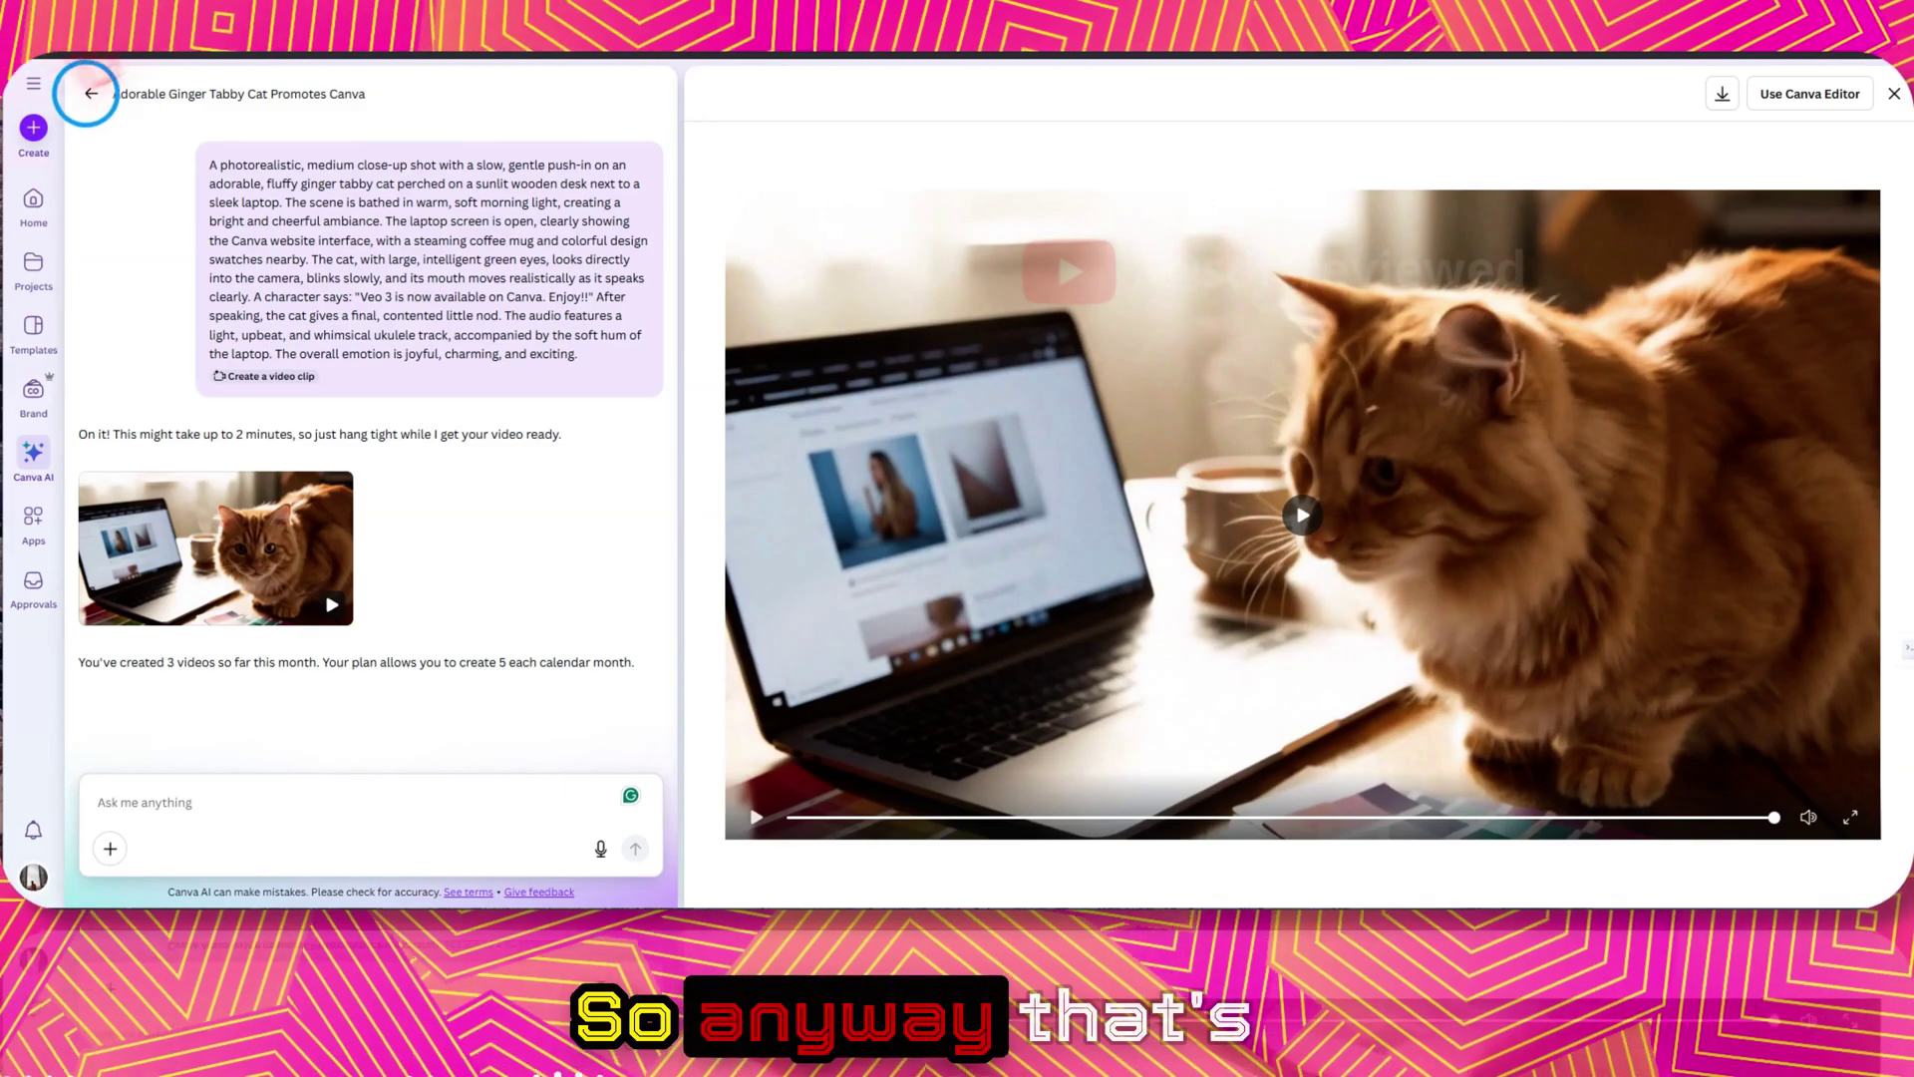
{"action": "left_click", "coordinate": [91, 93]}
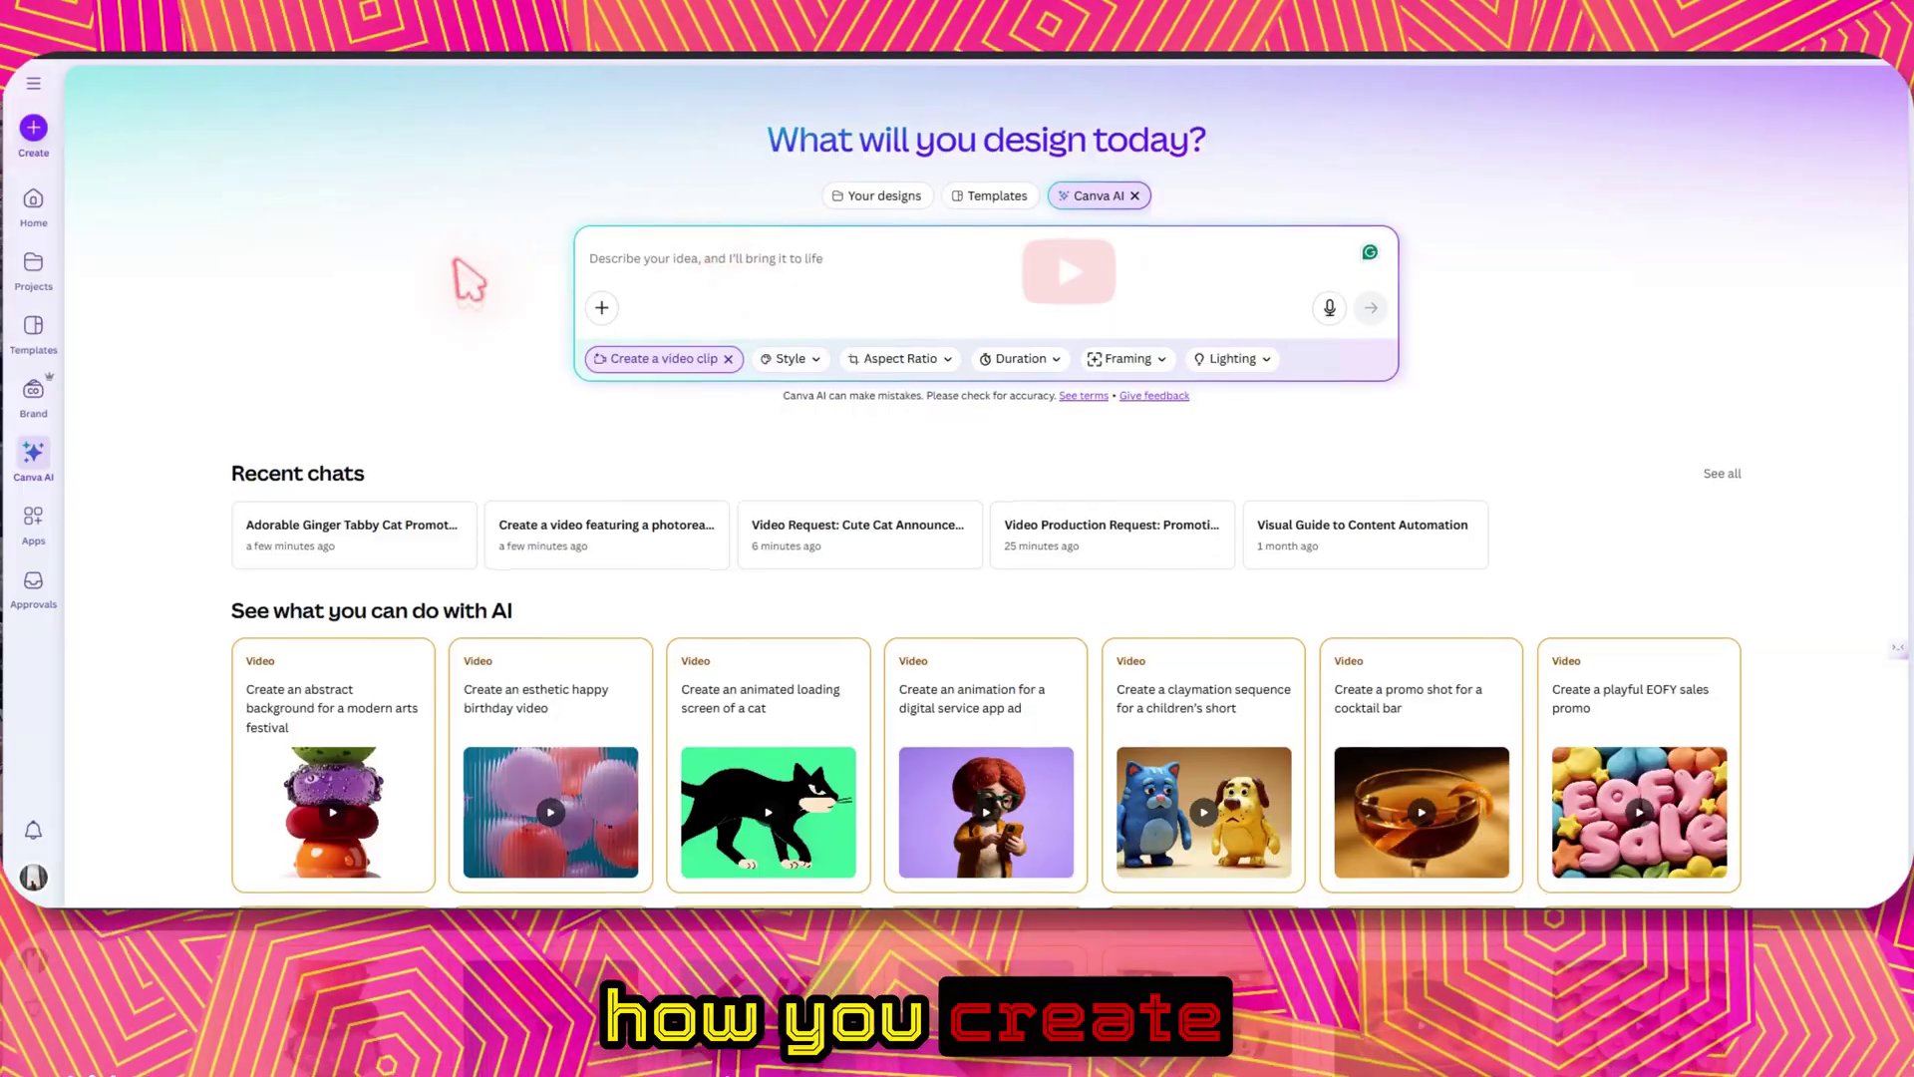
Step: Open the 'Video Production Request: Promotional Clip for SoftReviewed' chat from Recent chats
{"action": "scroll", "coordinate": [468, 281], "scroll_direction": "down", "scroll_amount": 3}
{"action": "left_click", "coordinate": [1027, 254]}
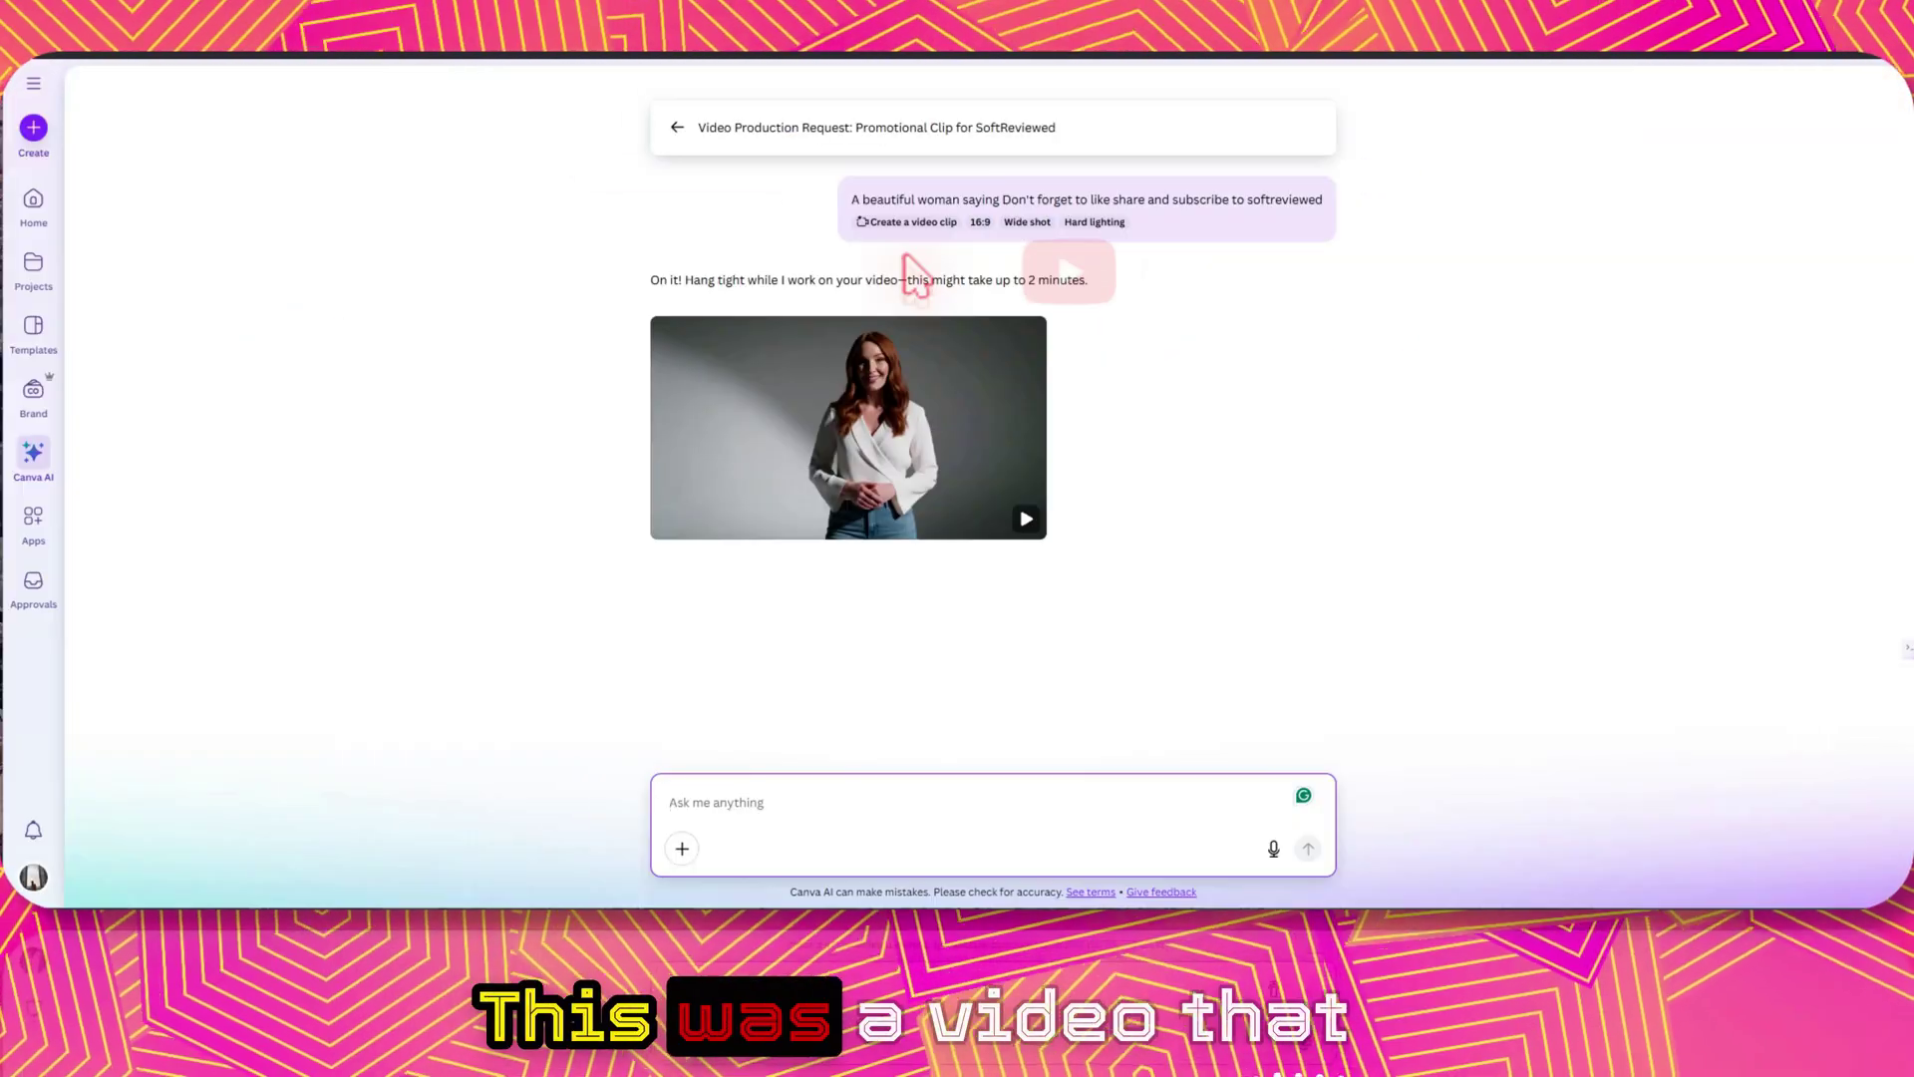